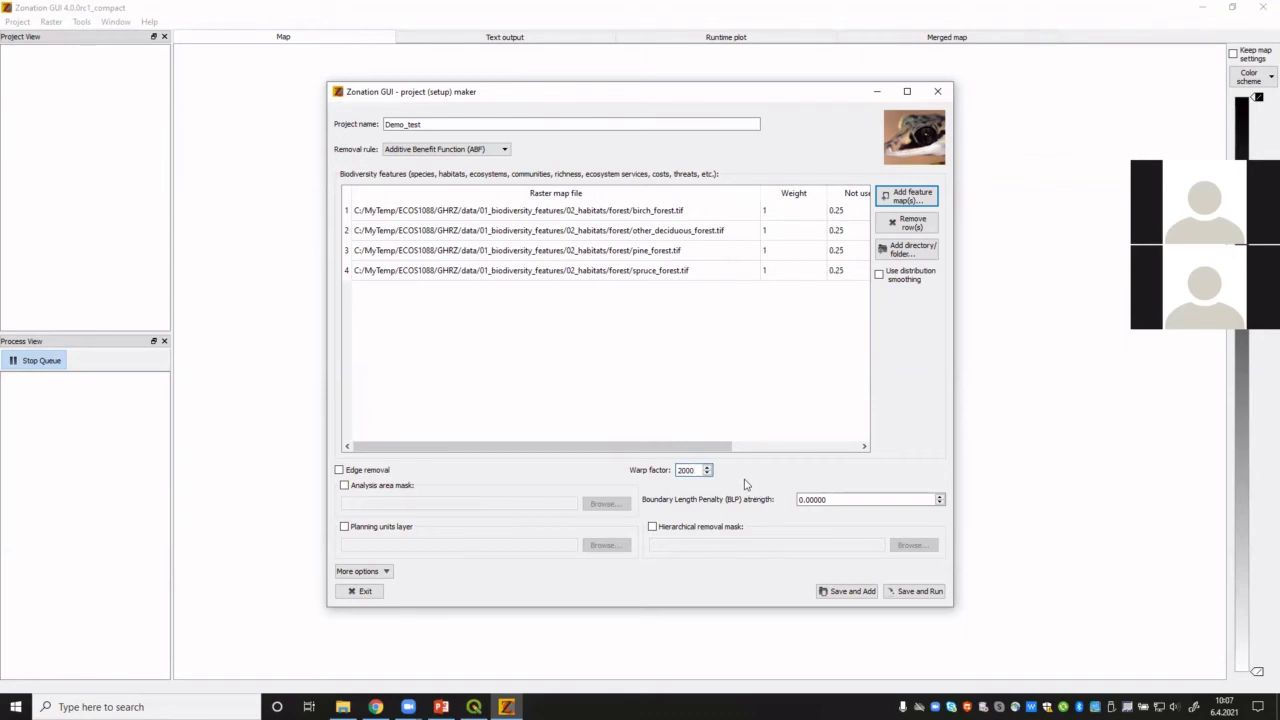
# Step: Enable the analysis area mask and set it to landmask.tif from the data/00_masks folder
pyautogui.click(344, 485)
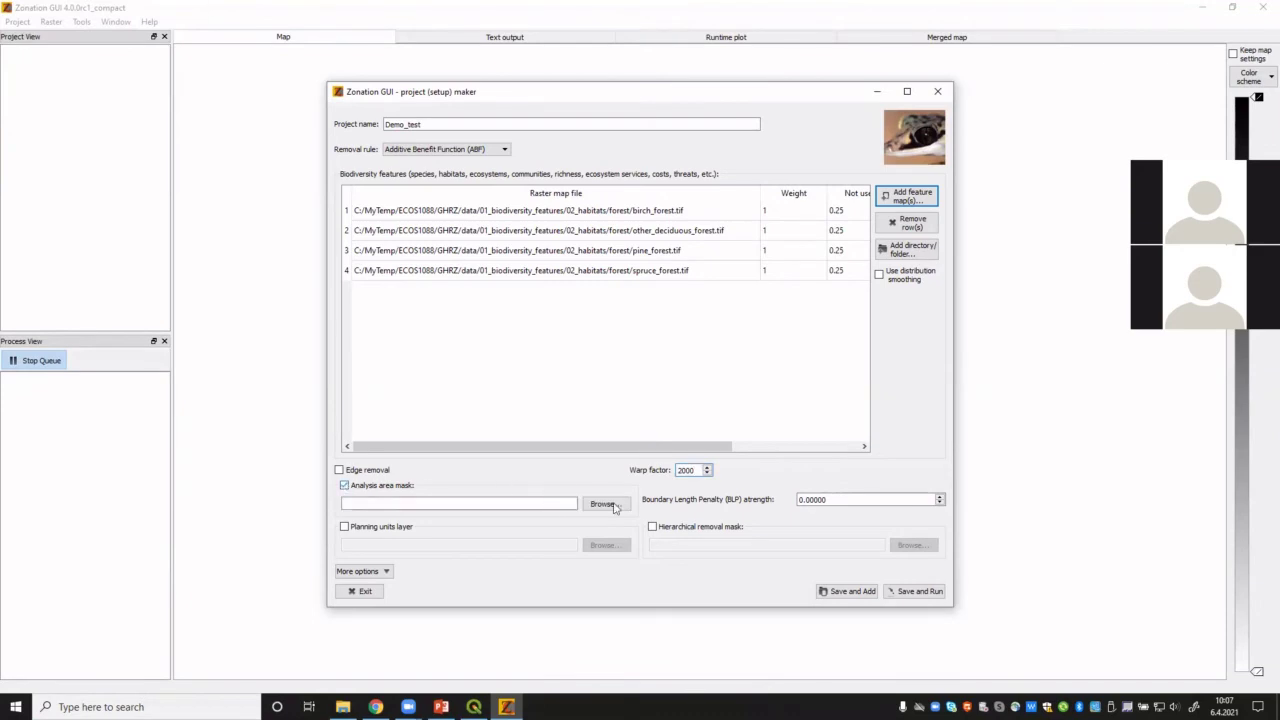
pyautogui.click(605, 503)
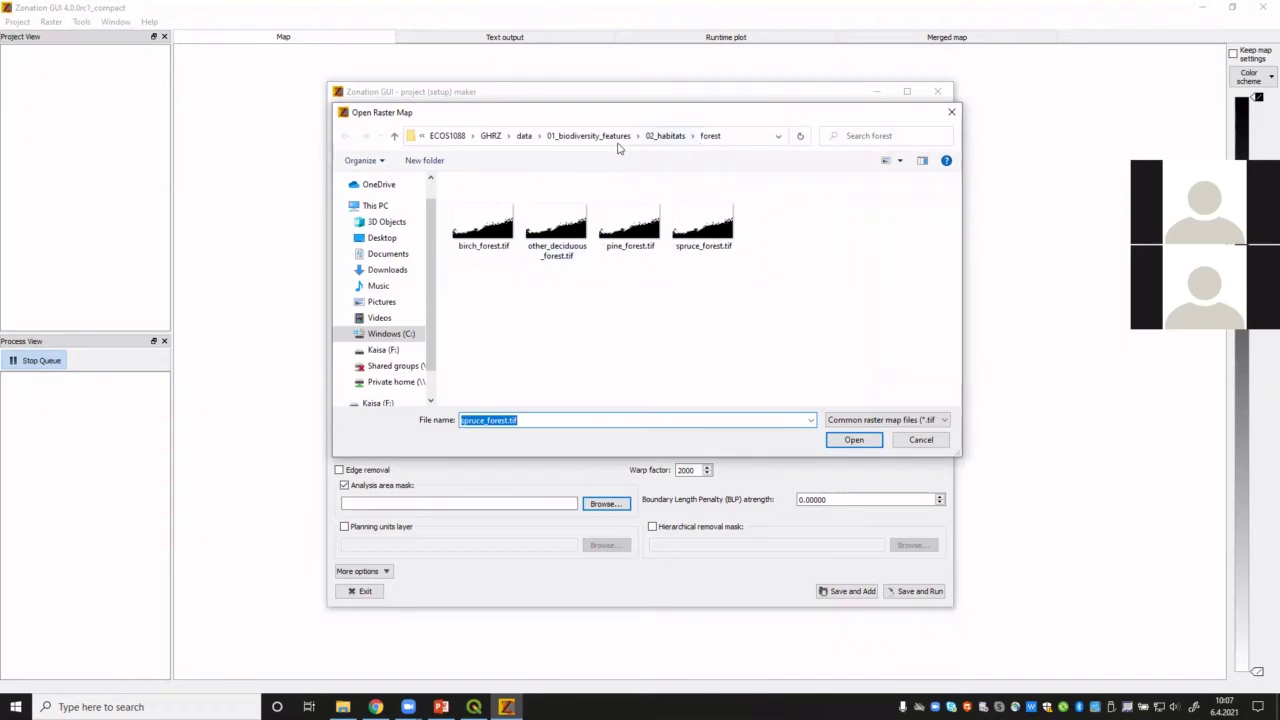
pyautogui.click(524, 137)
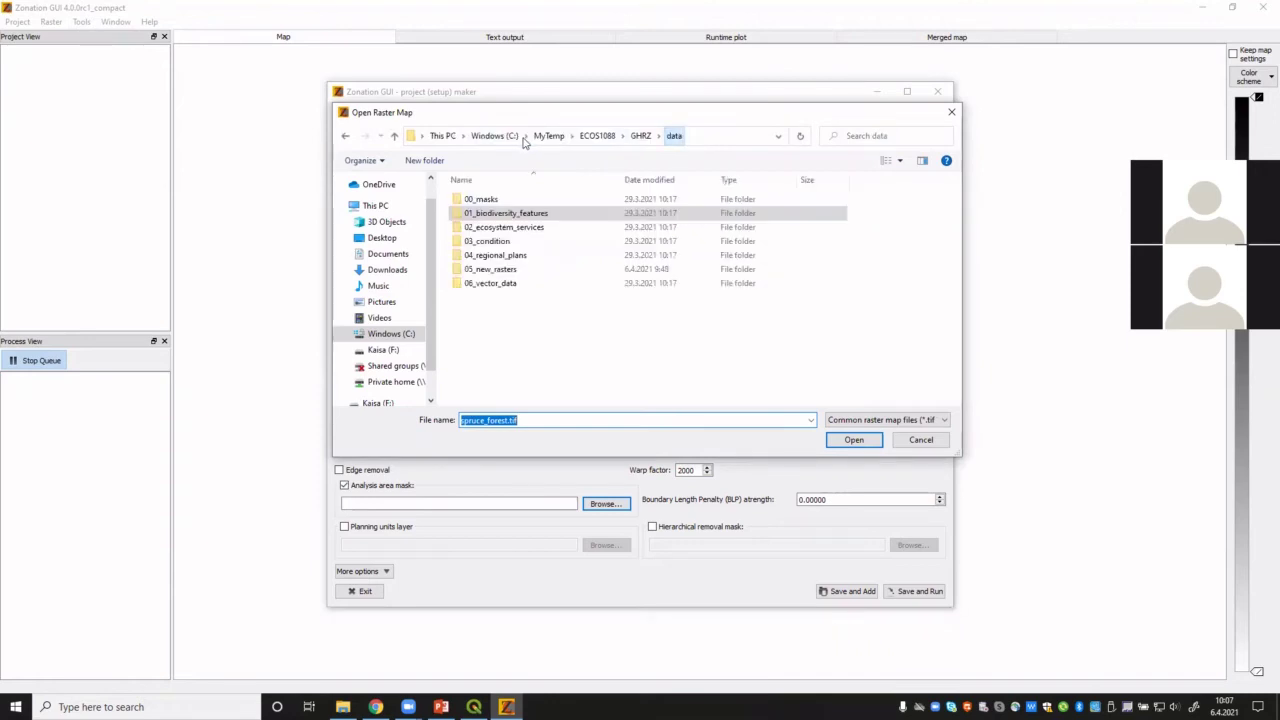
pyautogui.doubleClick(486, 200)
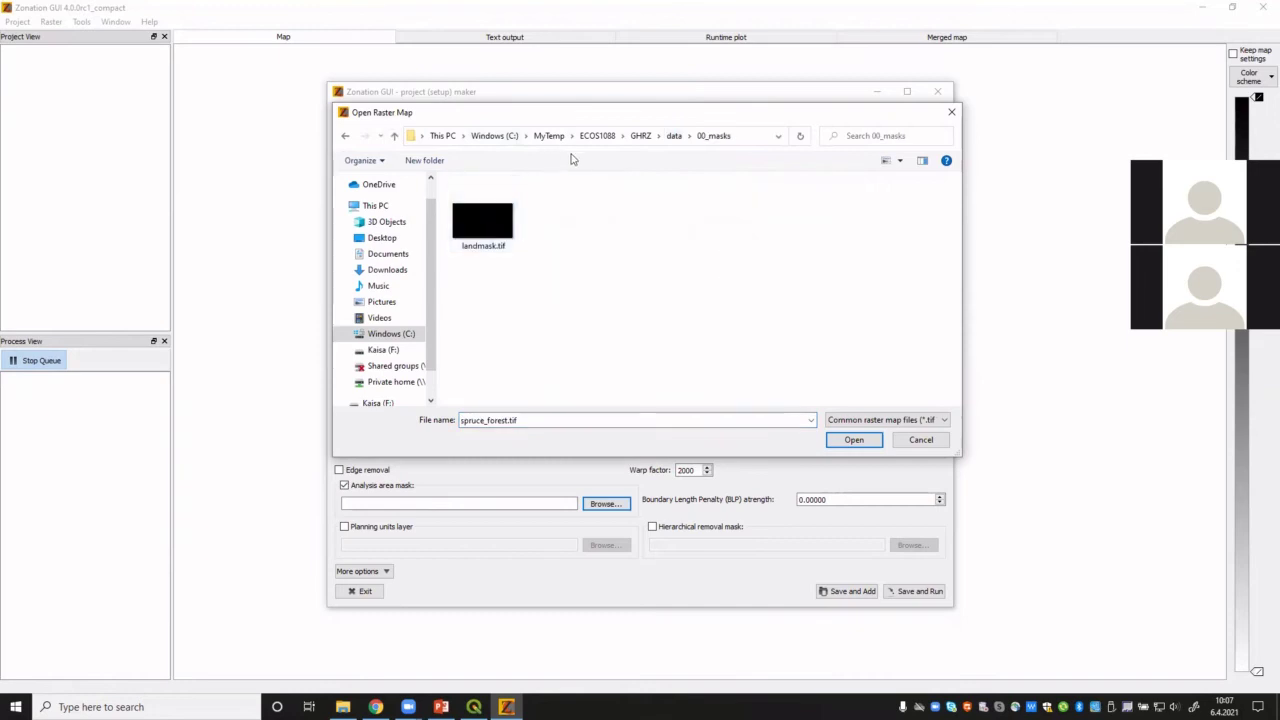
pyautogui.click(487, 246)
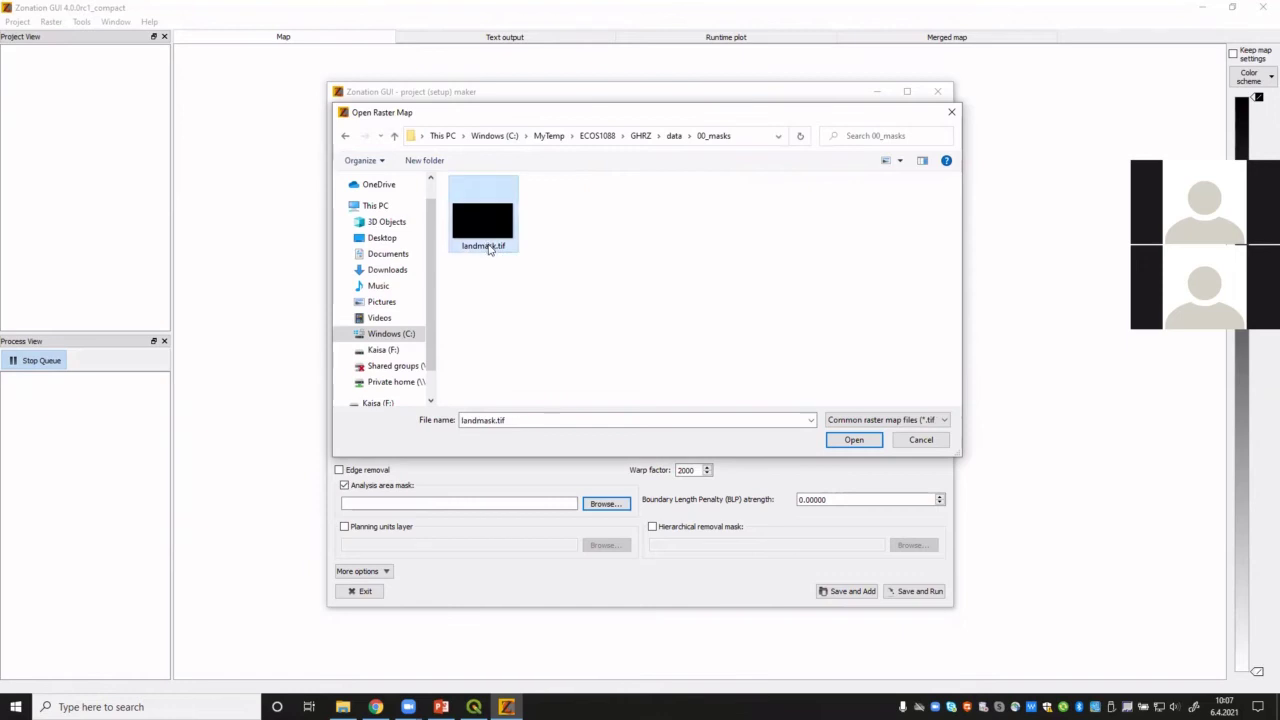
pyautogui.click(870, 446)
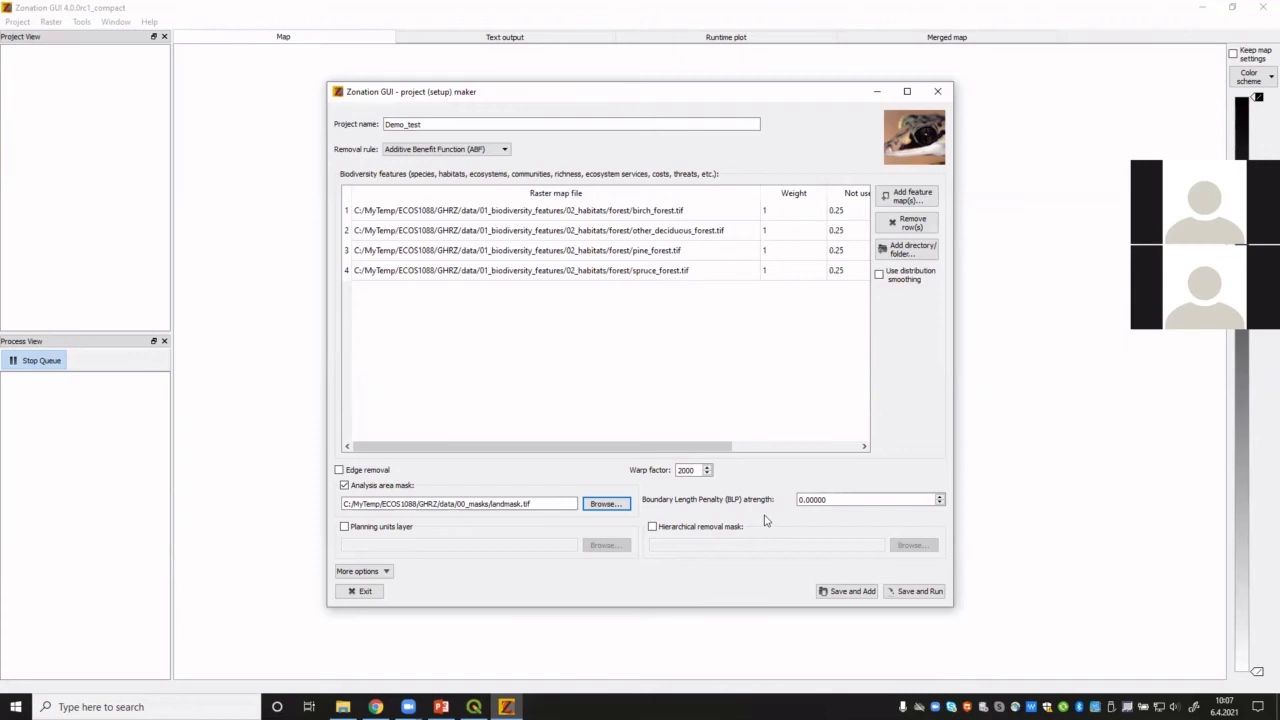
# Step: Save and run the project in the C:\MyTemp\ECOS1088\GHRZ directory, dismiss the resulting message and exit the project maker
pyautogui.click(928, 597)
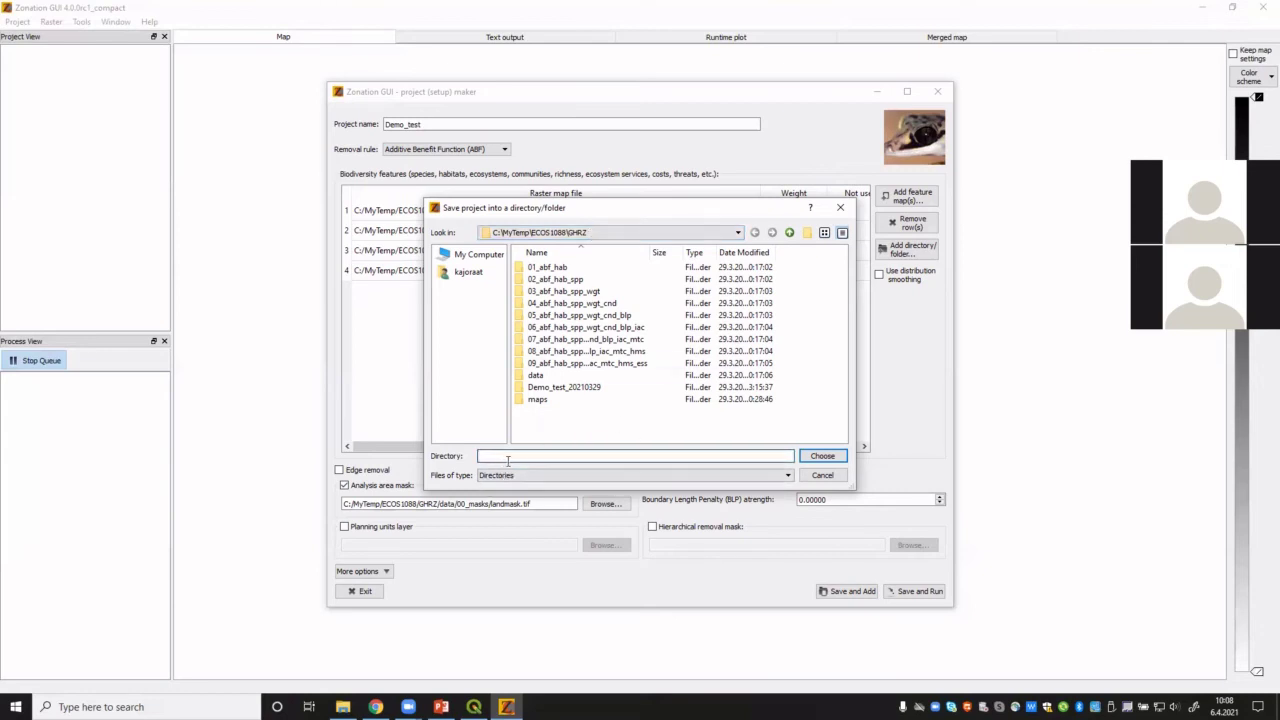
pyautogui.click(590, 232)
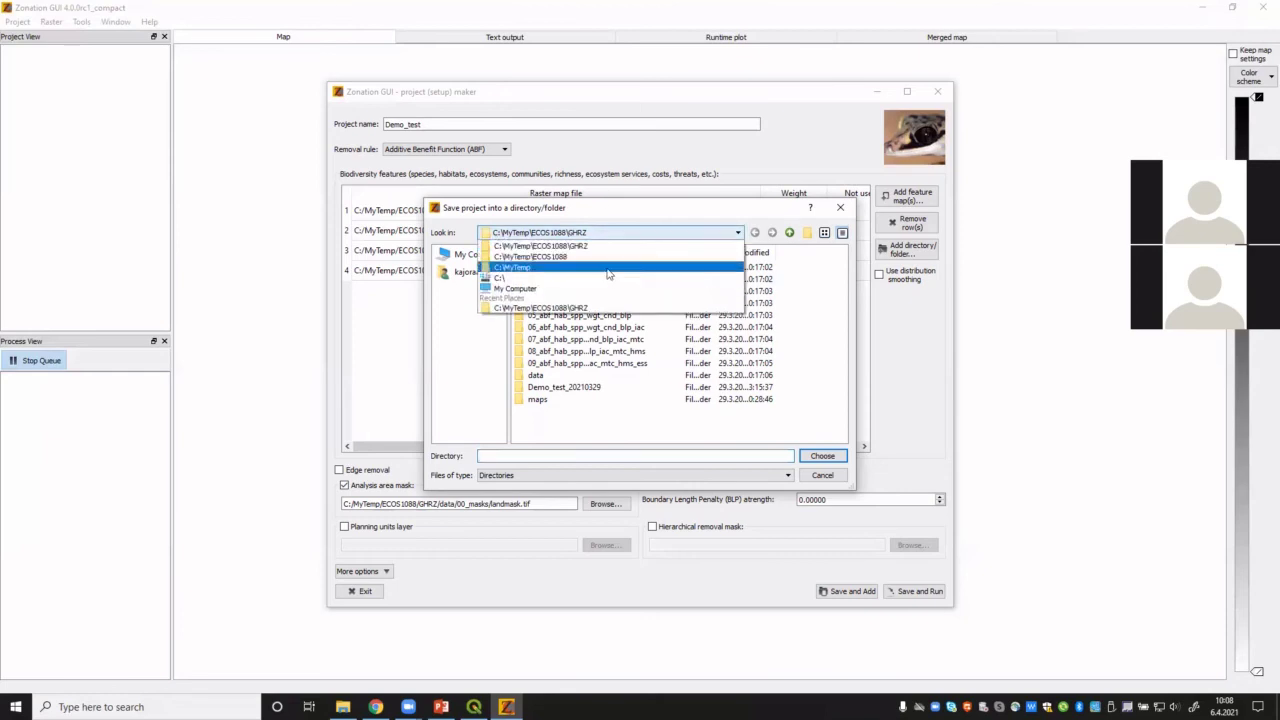
pyautogui.click(595, 248)
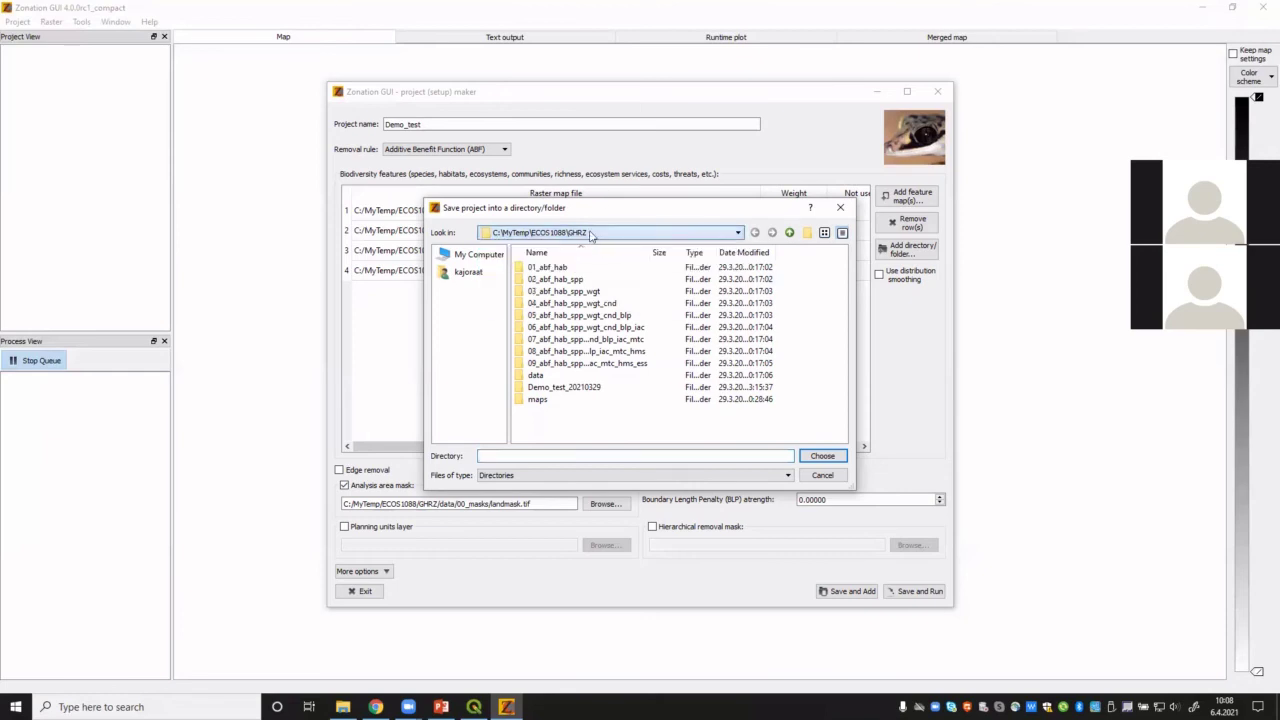
pyautogui.click(828, 459)
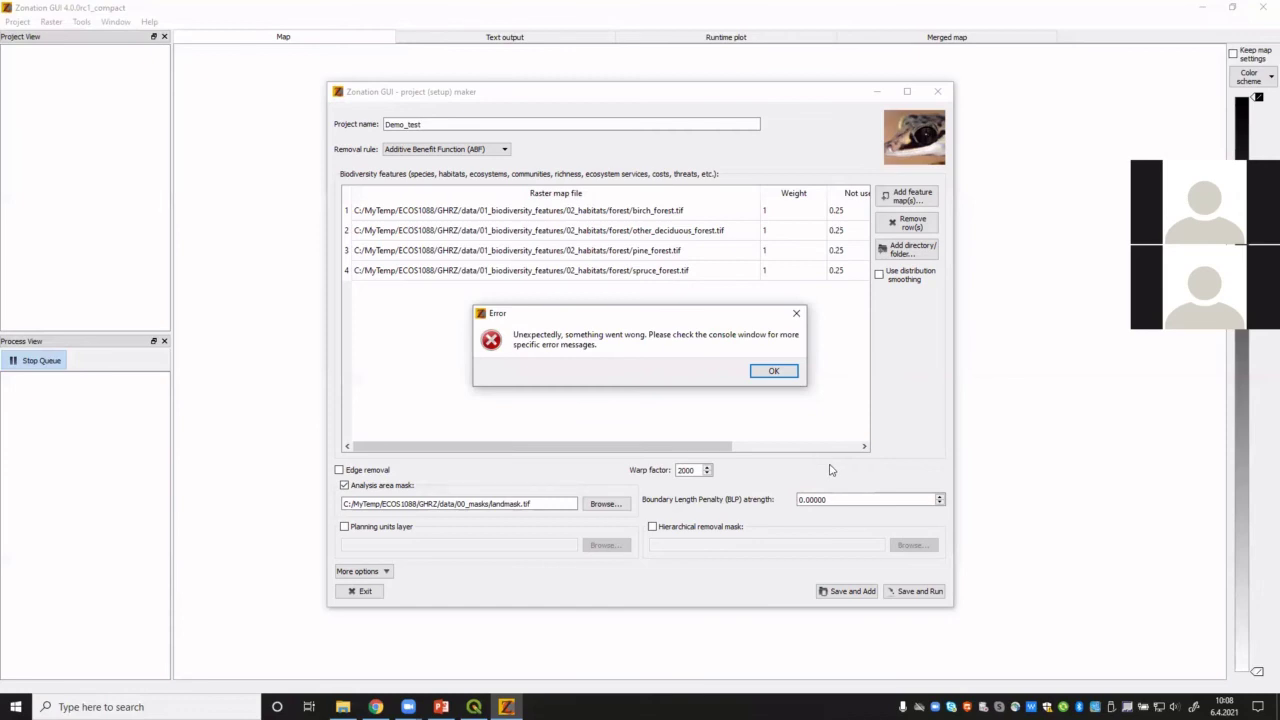
pyautogui.click(769, 372)
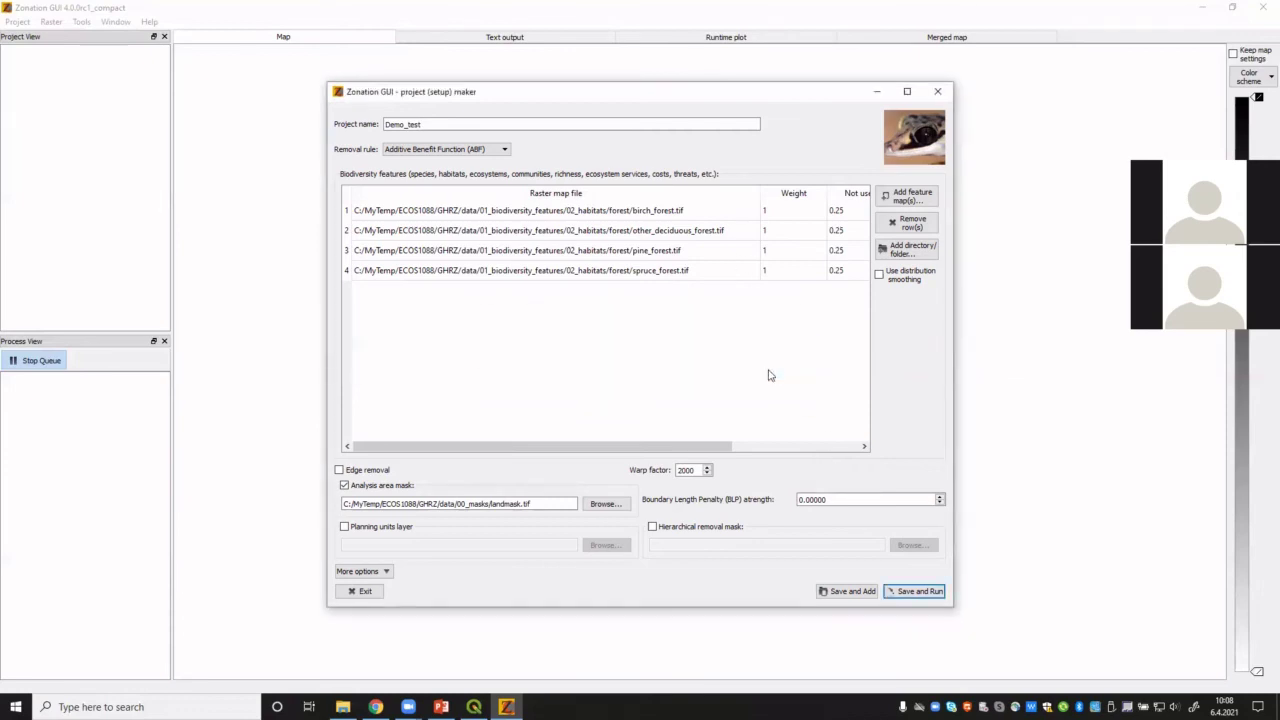
pyautogui.click(364, 592)
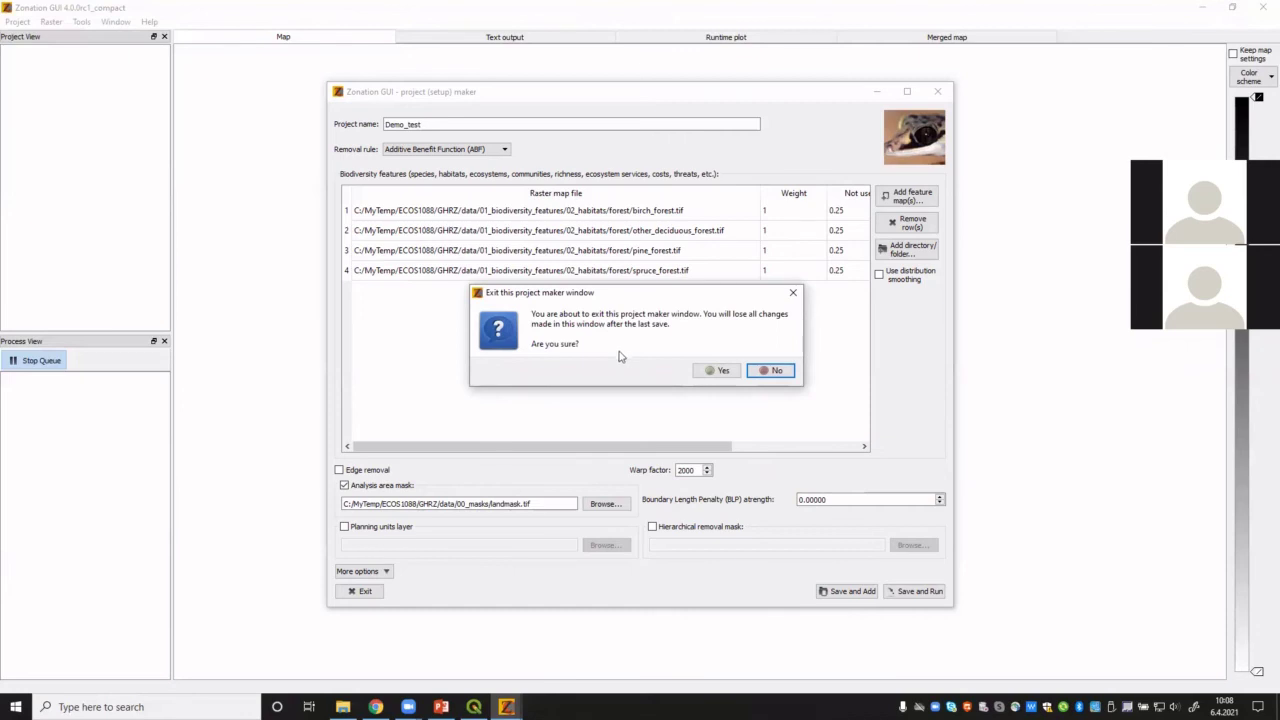
pyautogui.click(730, 374)
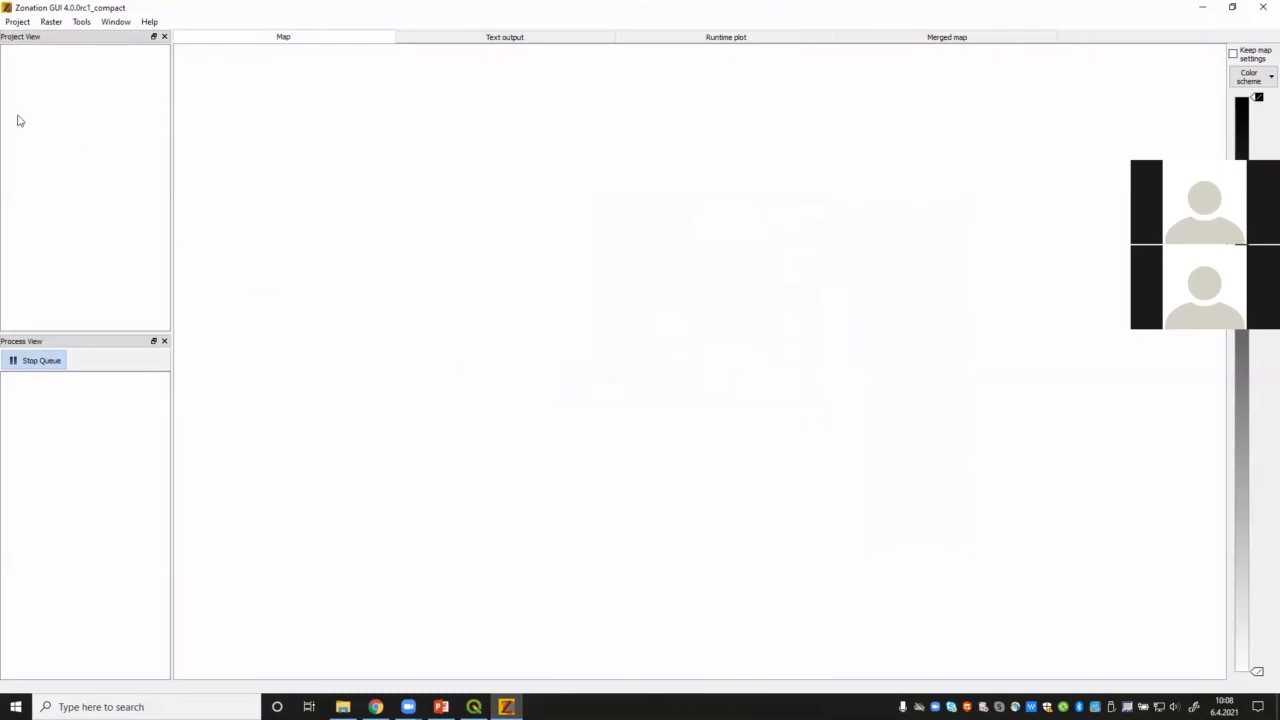
# Step: Start opening a project and browse to the Demo_test folder in GHRZ, checking its inputs subfolder
pyautogui.click(27, 27)
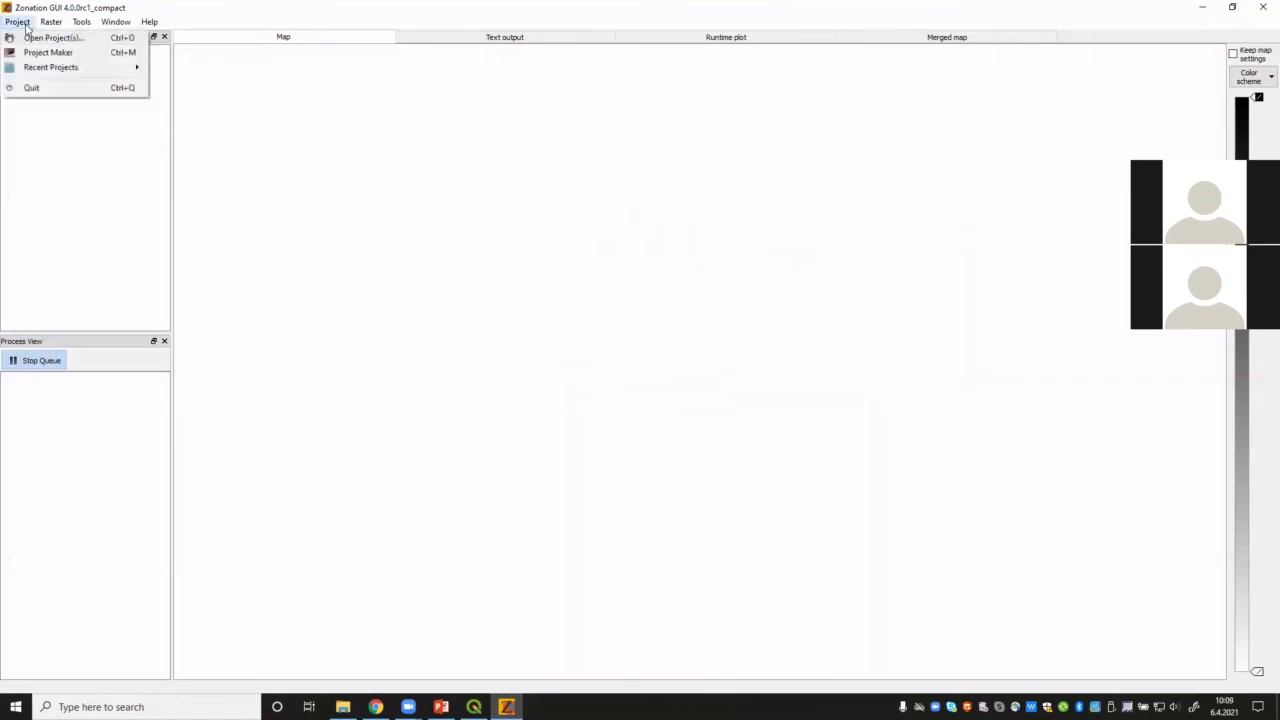
pyautogui.click(78, 40)
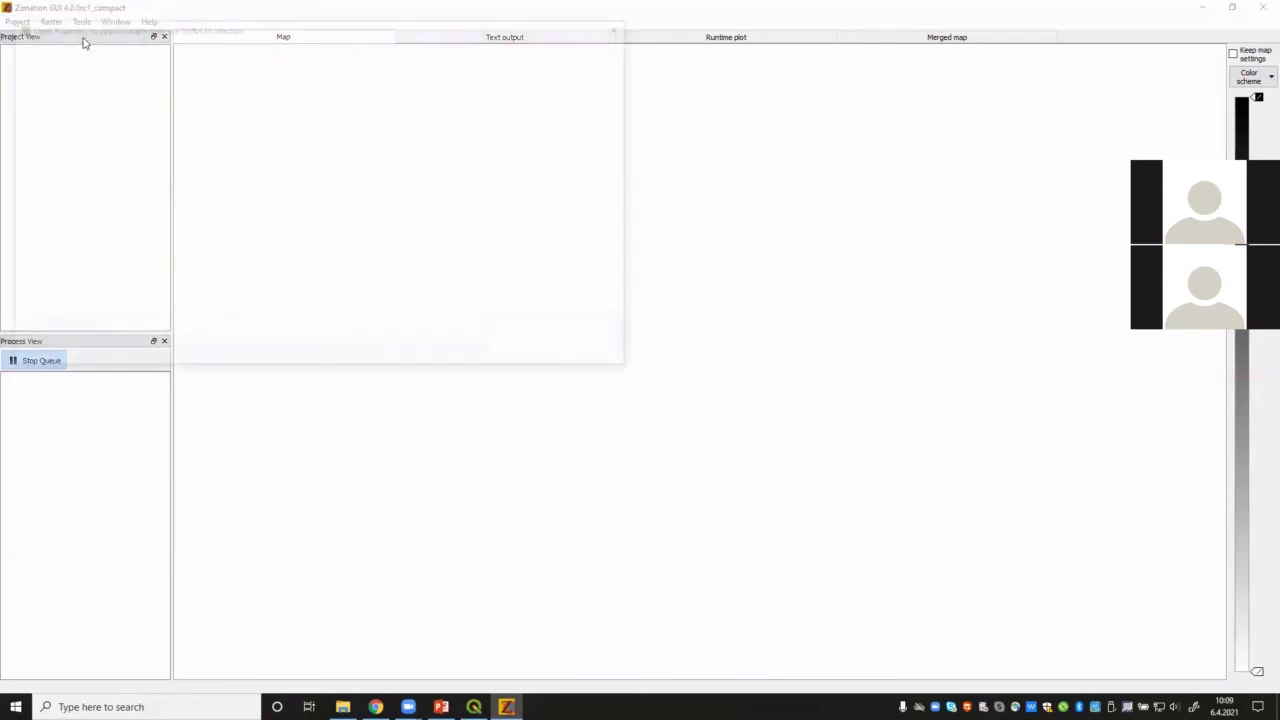
pyautogui.moveTo(137, 31); pyautogui.dragTo(424, 186)
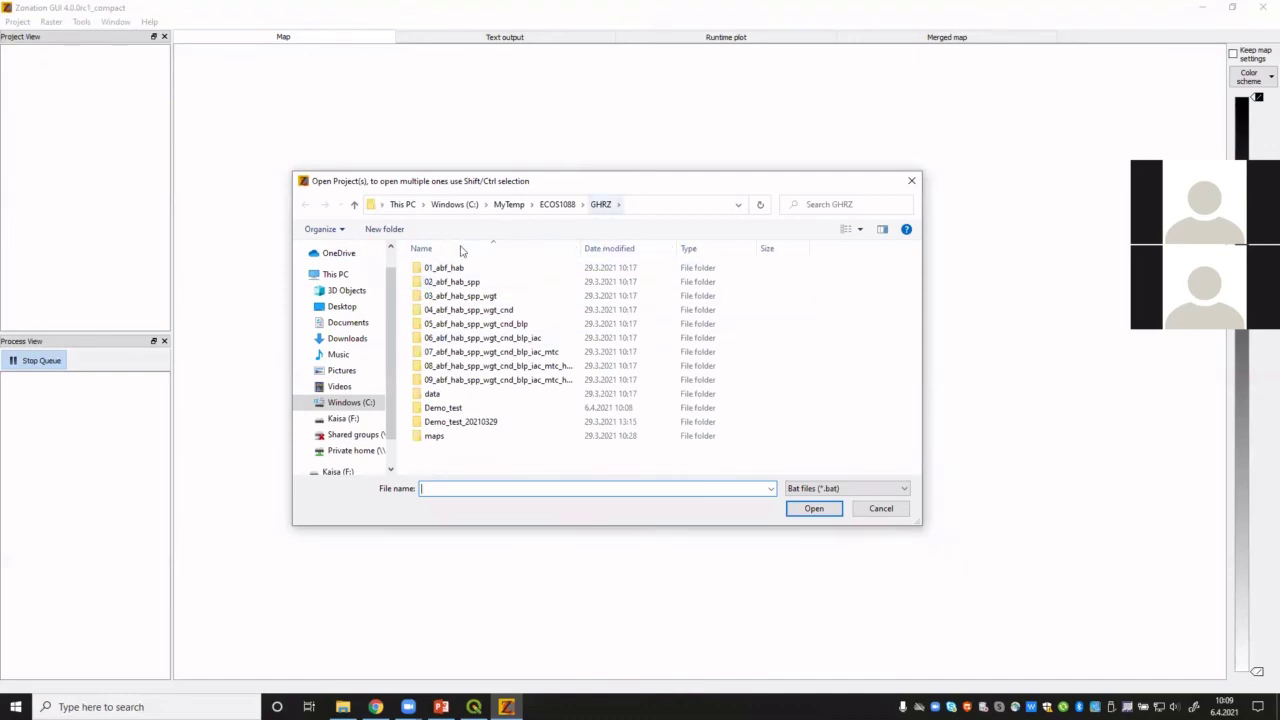
pyautogui.click(470, 412)
pyautogui.doubleClick(470, 412)
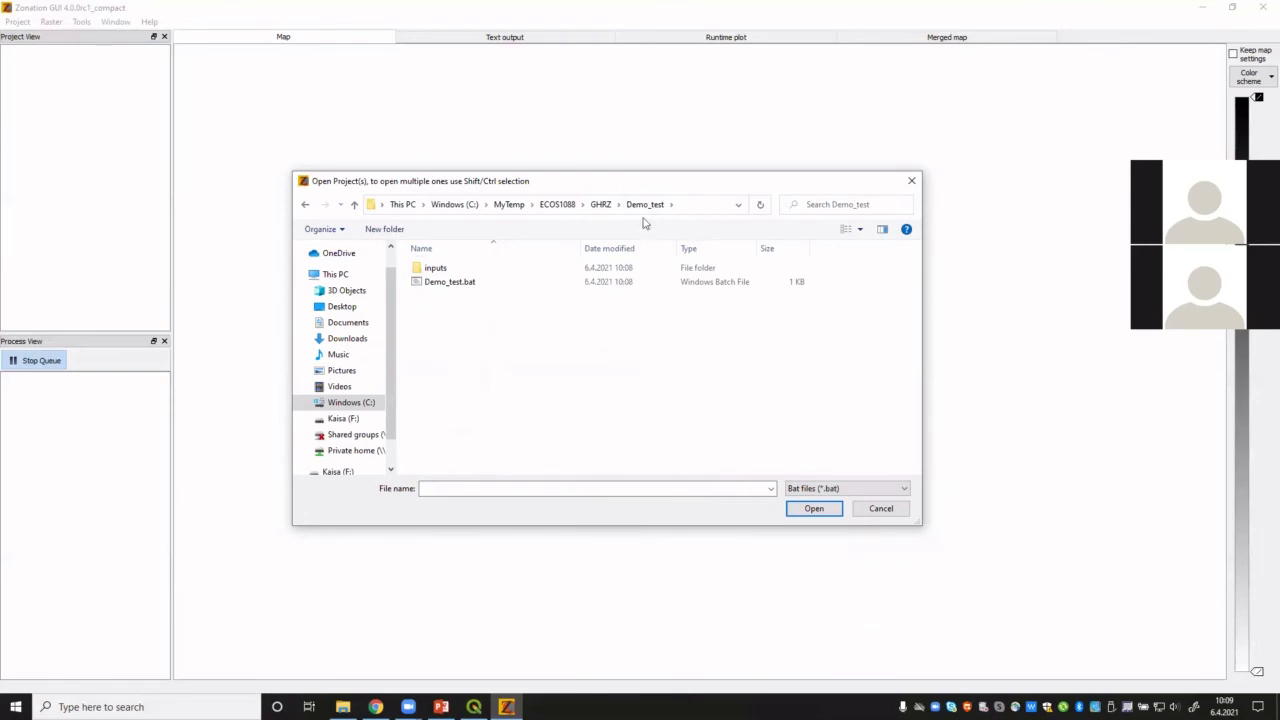
pyautogui.doubleClick(462, 270)
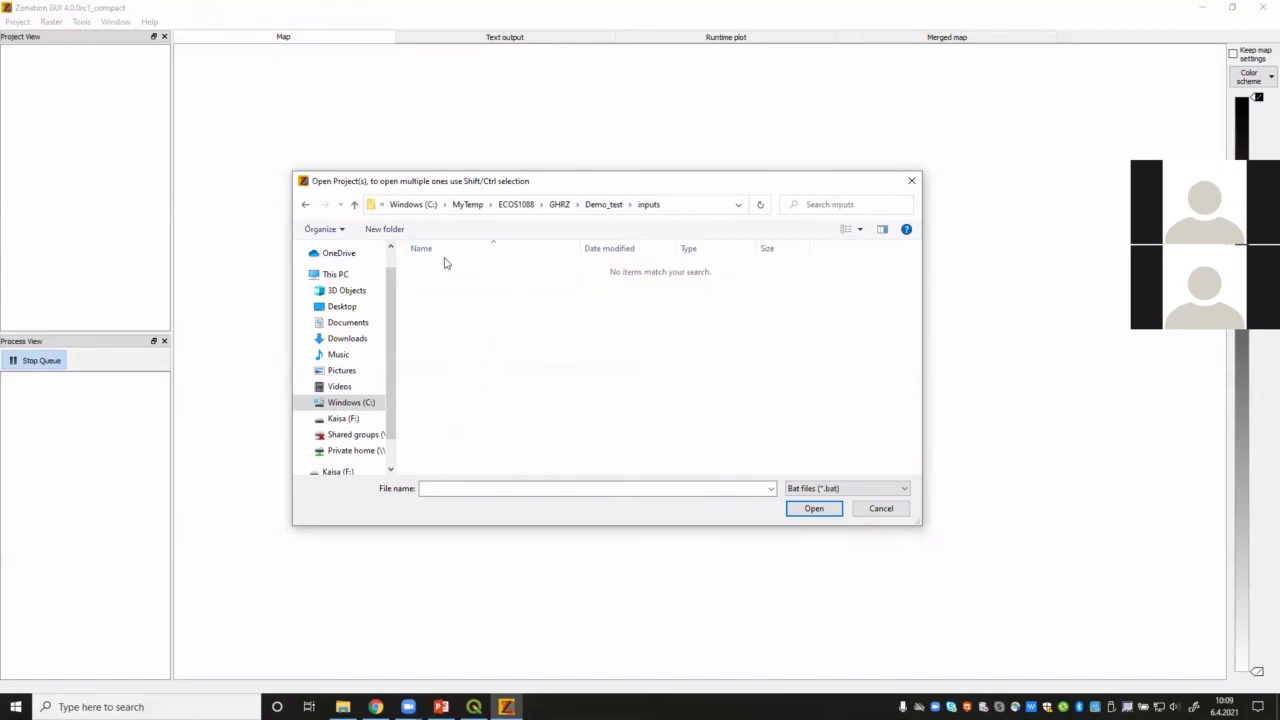
pyautogui.click(605, 205)
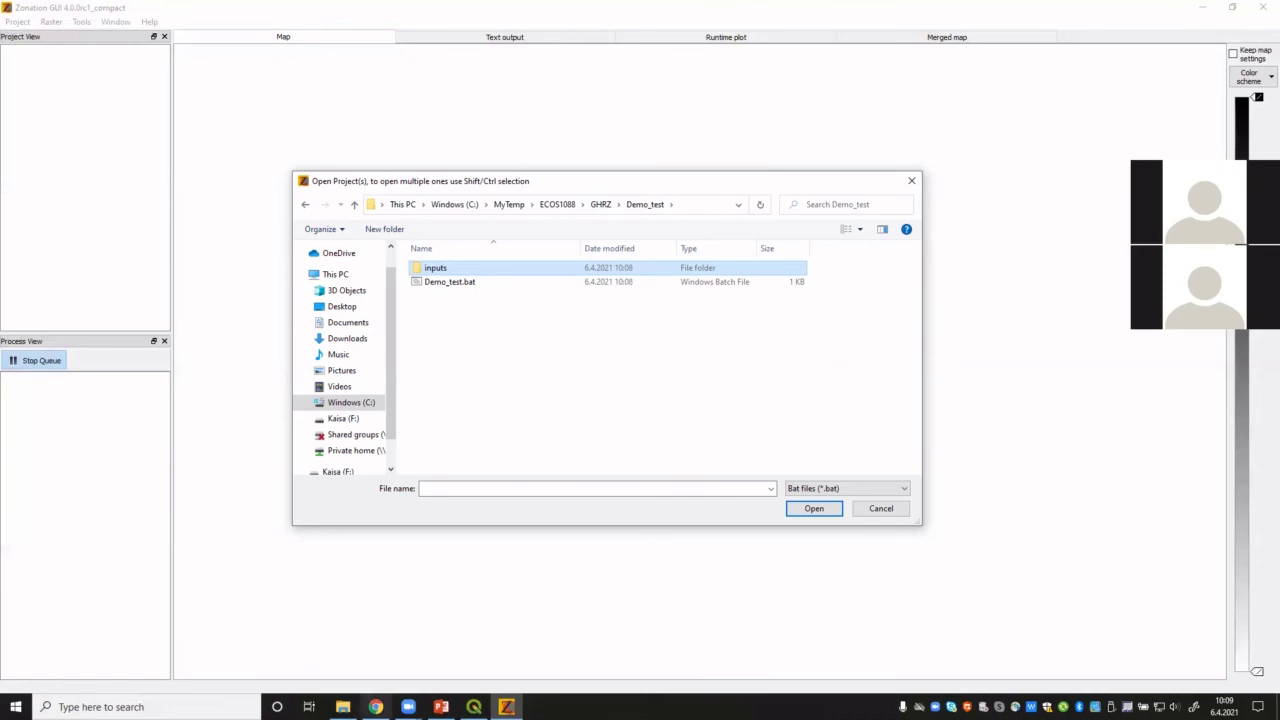
# Step: Switch to File Explorer and open the inputs folder inside GHRZ\Demo_test
pyautogui.click(342, 707)
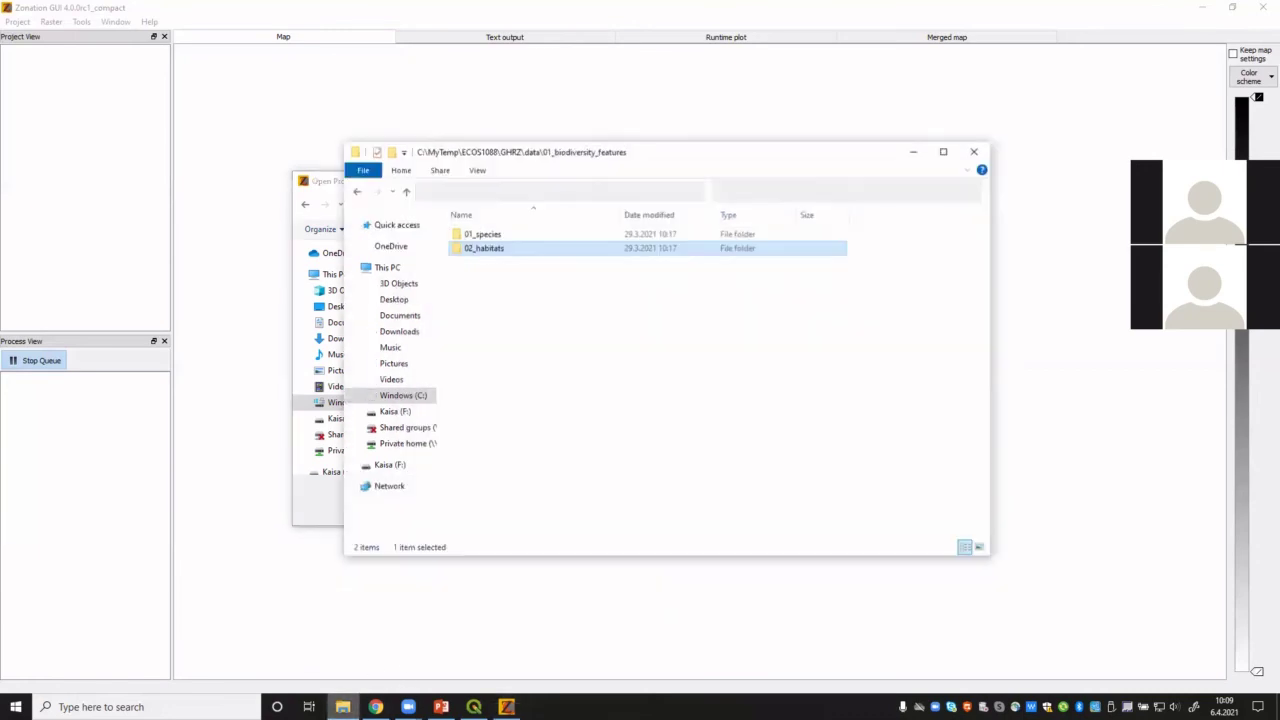
pyautogui.click(452, 193)
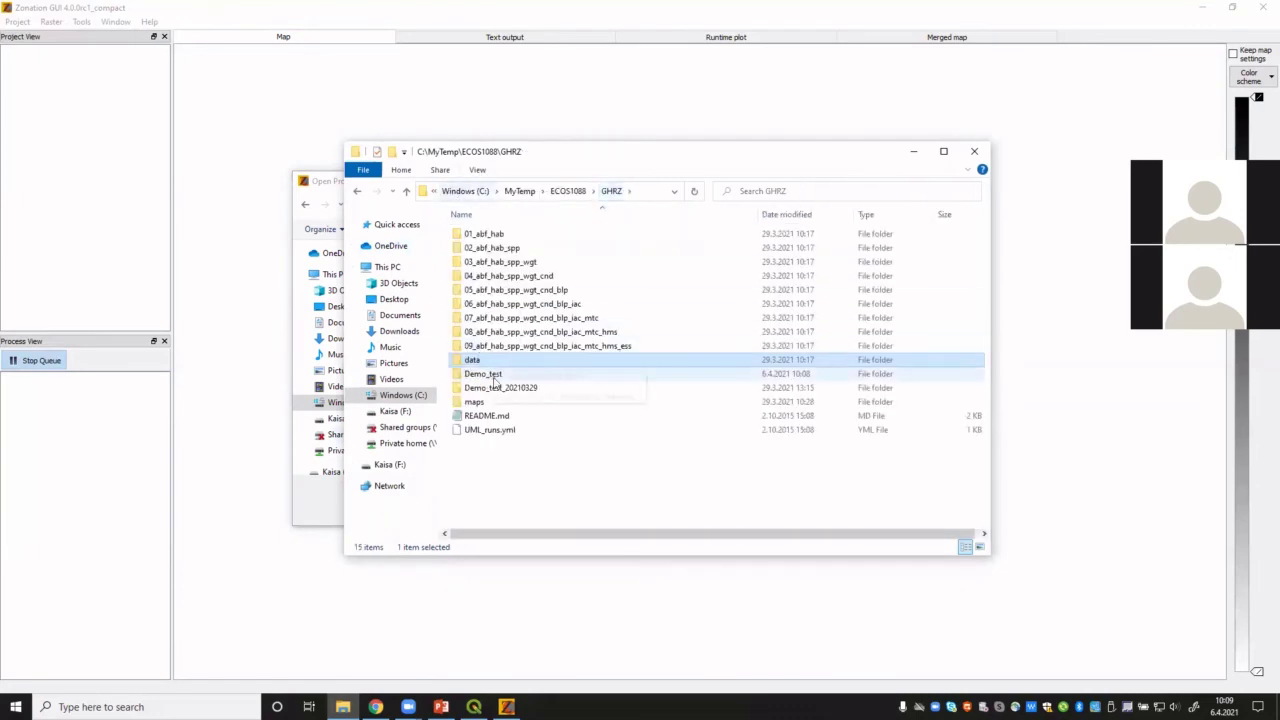
pyautogui.doubleClick(518, 376)
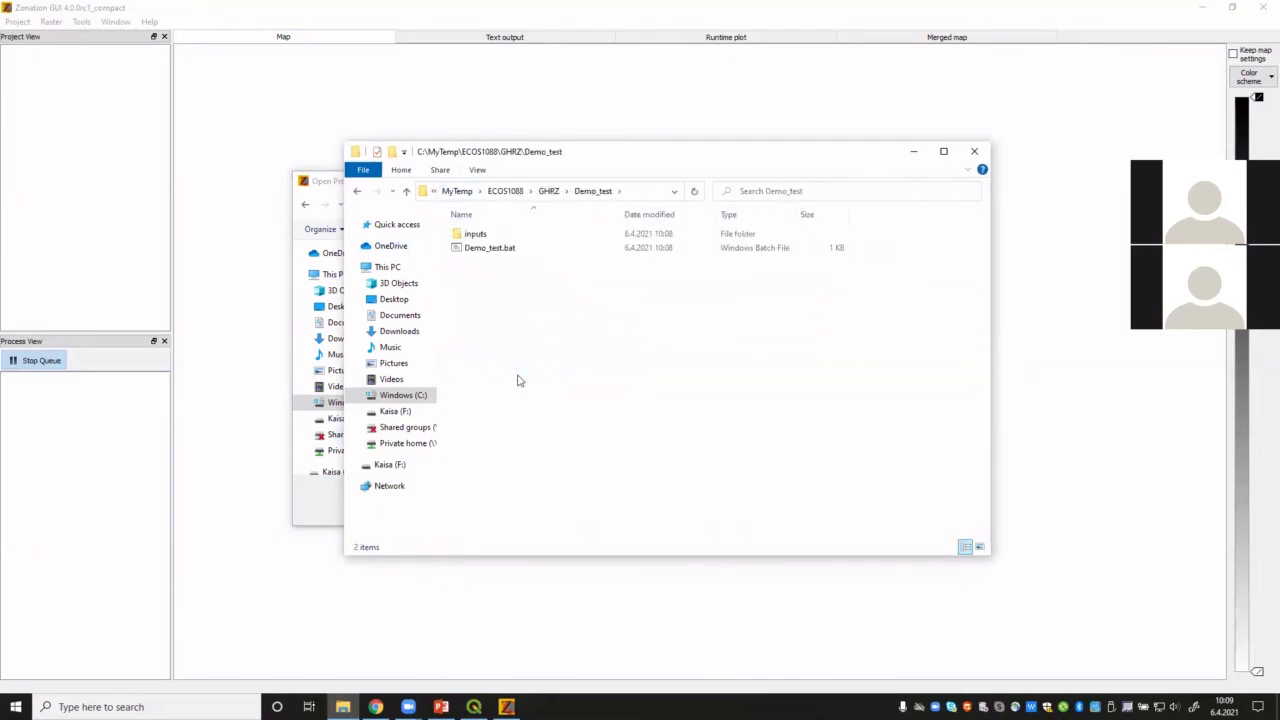
pyautogui.click(490, 237)
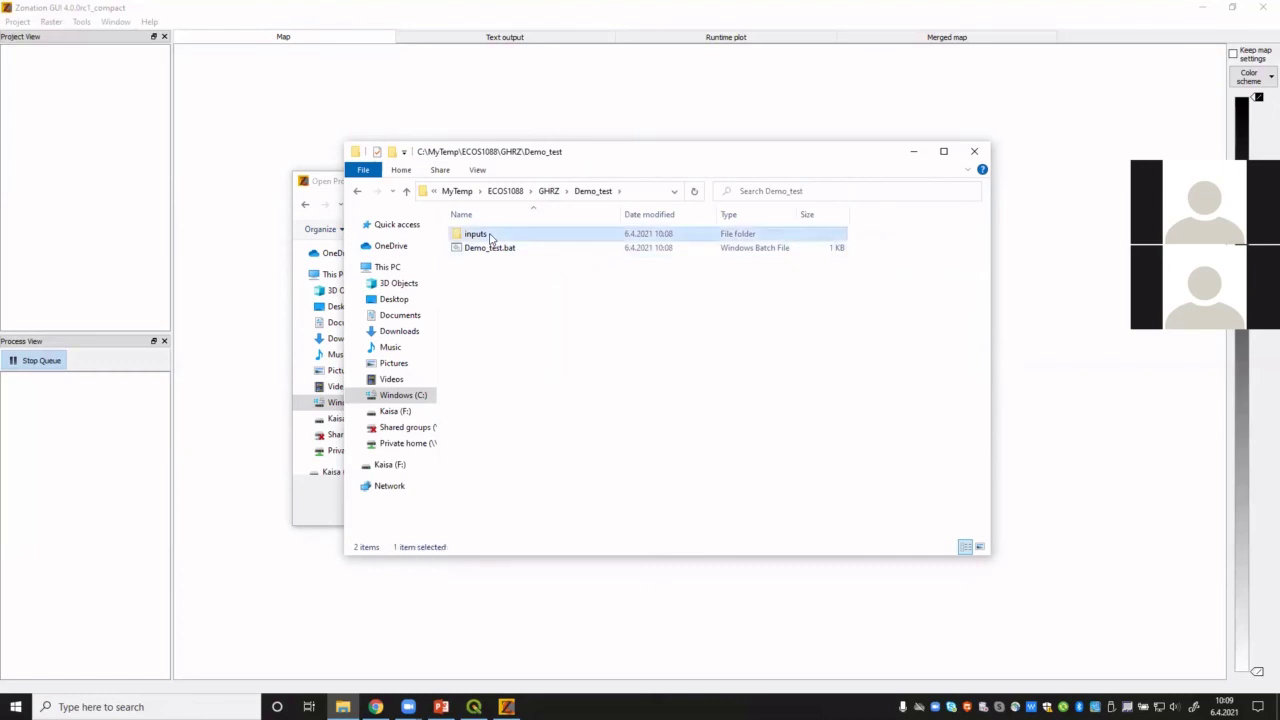
pyautogui.doubleClick(490, 237)
# Step: Open settings.dat with Notepad as the default app for .dat files, review the run settings and close it
pyautogui.doubleClick(509, 250)
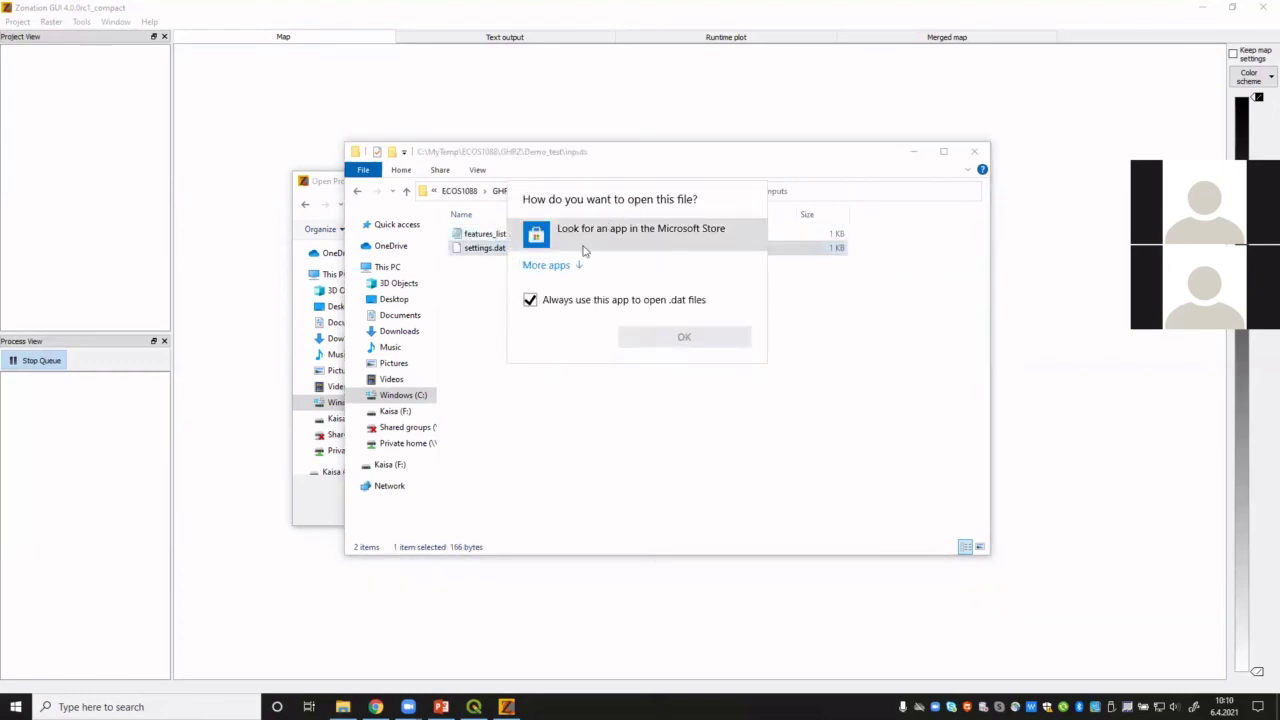
pyautogui.click(579, 267)
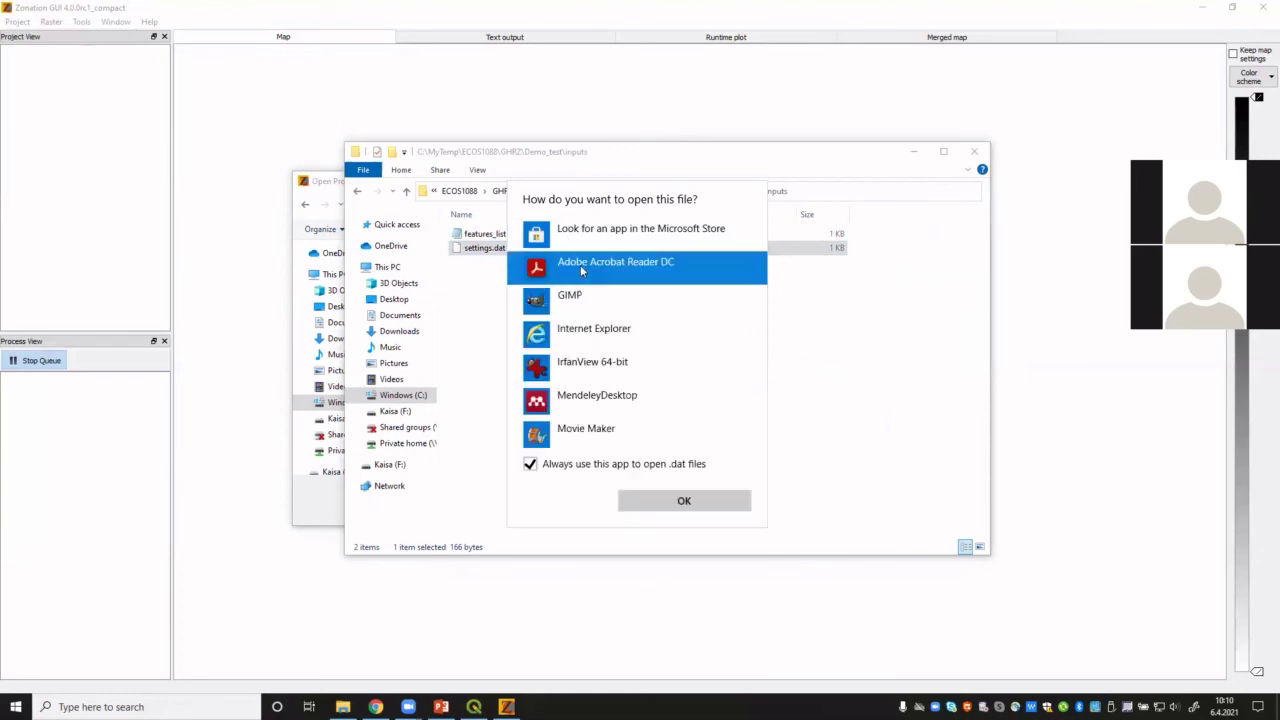
pyautogui.scroll(-5, 765, 386)
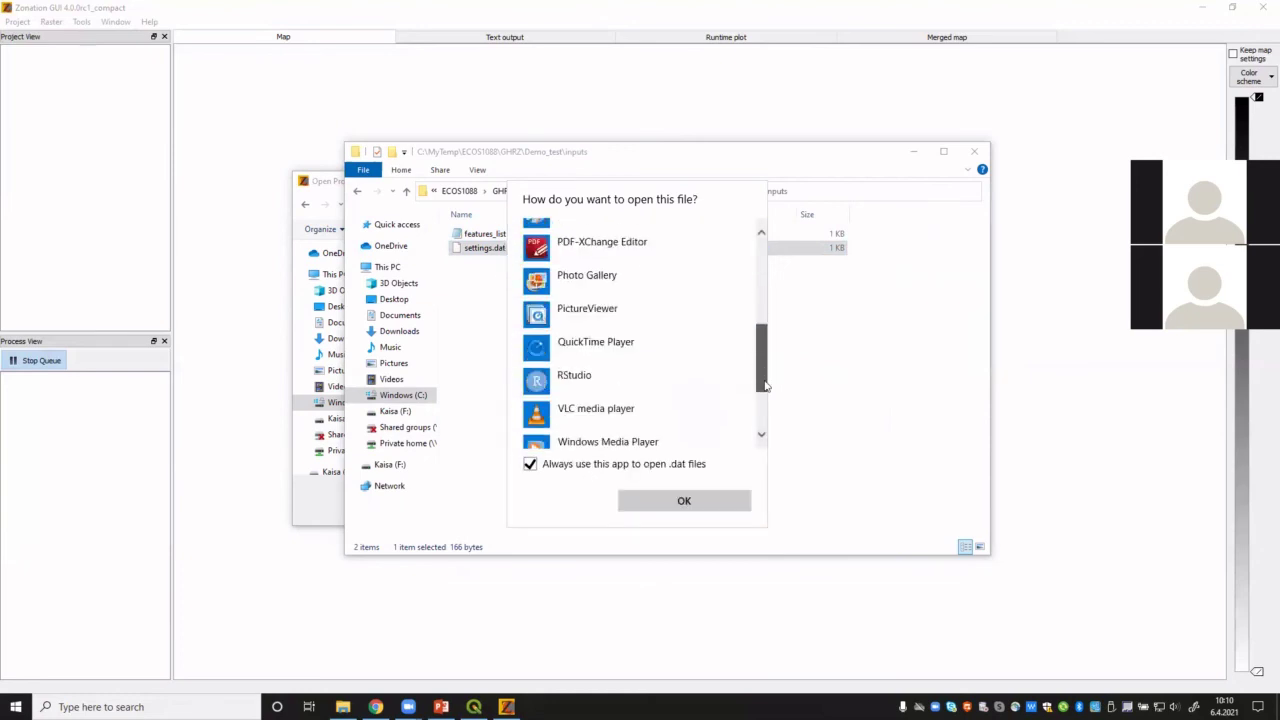
pyautogui.scroll(3, 765, 386)
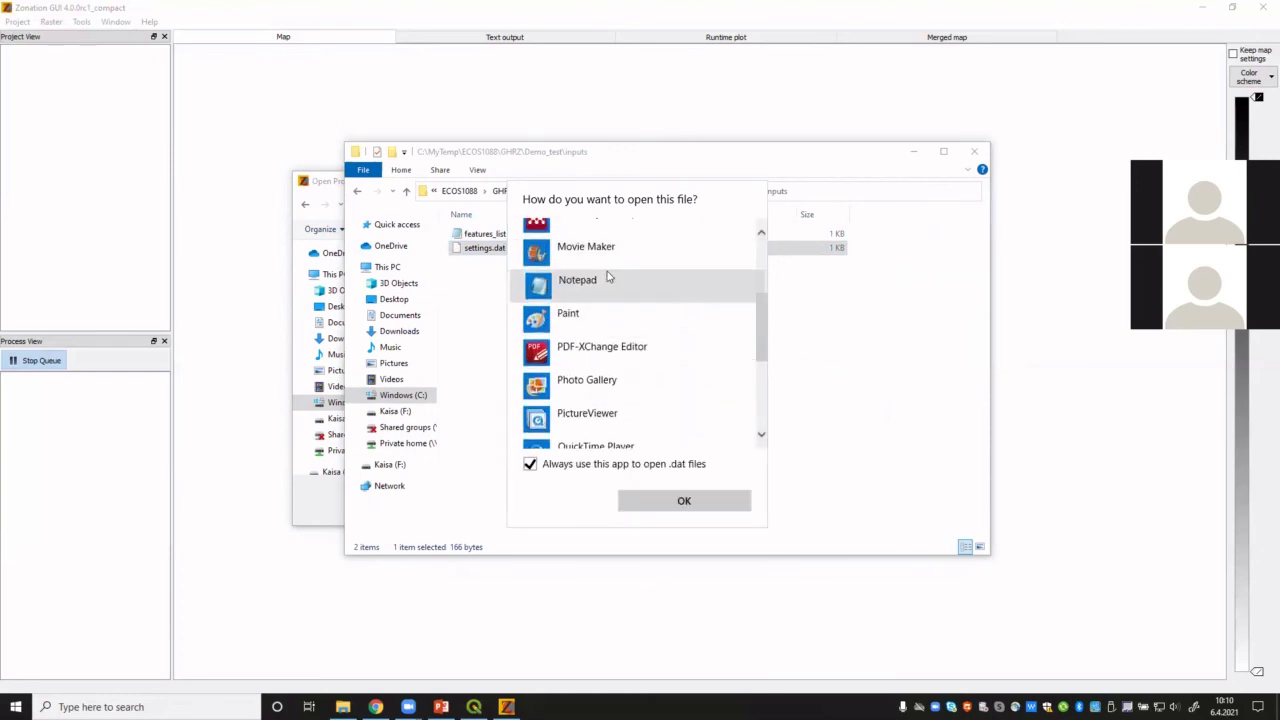
pyautogui.click(600, 280)
pyautogui.click(666, 499)
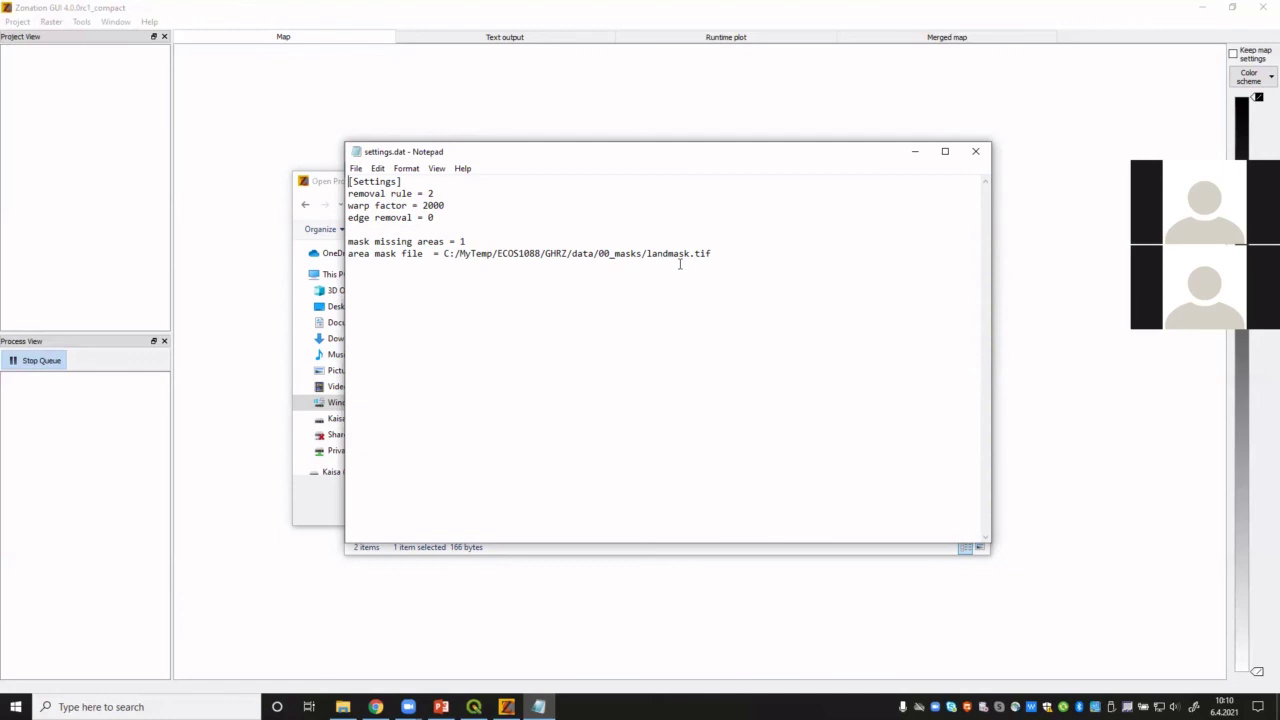
pyautogui.click(976, 153)
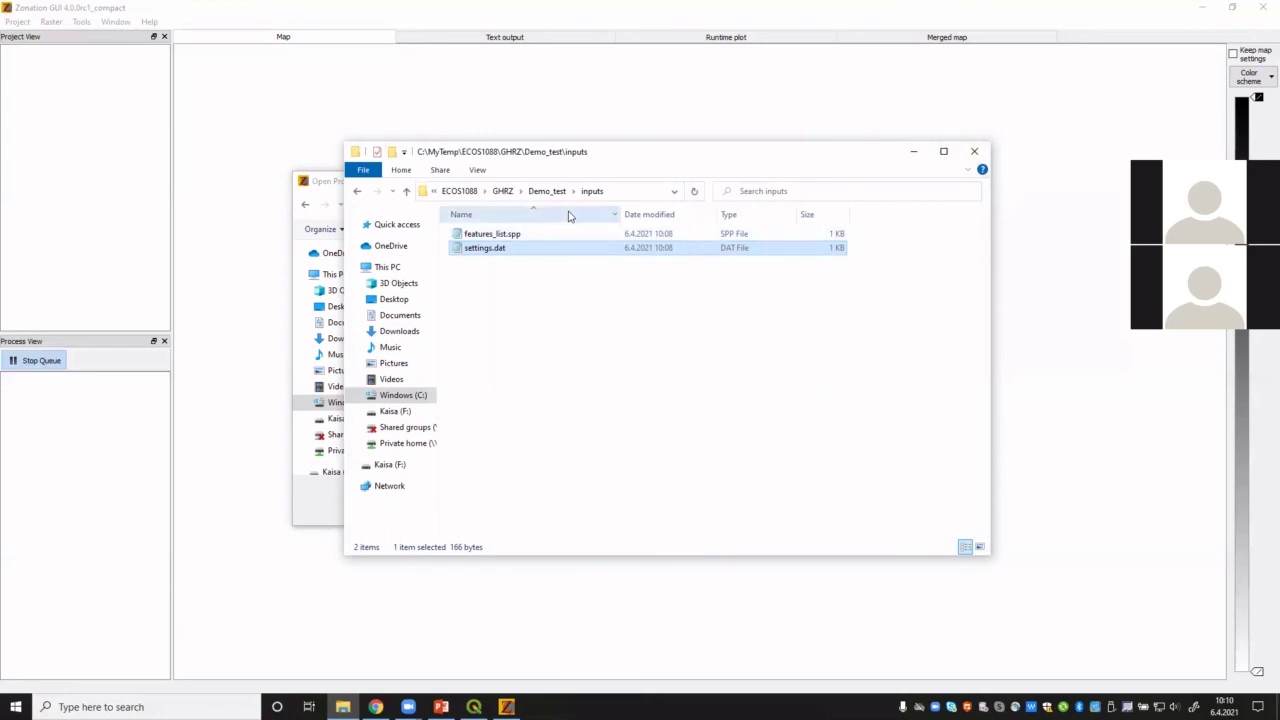
# Step: Review the feature map paths and parameters in features_list.spp, close it and go back to the GHRZ folder
pyautogui.doubleClick(518, 234)
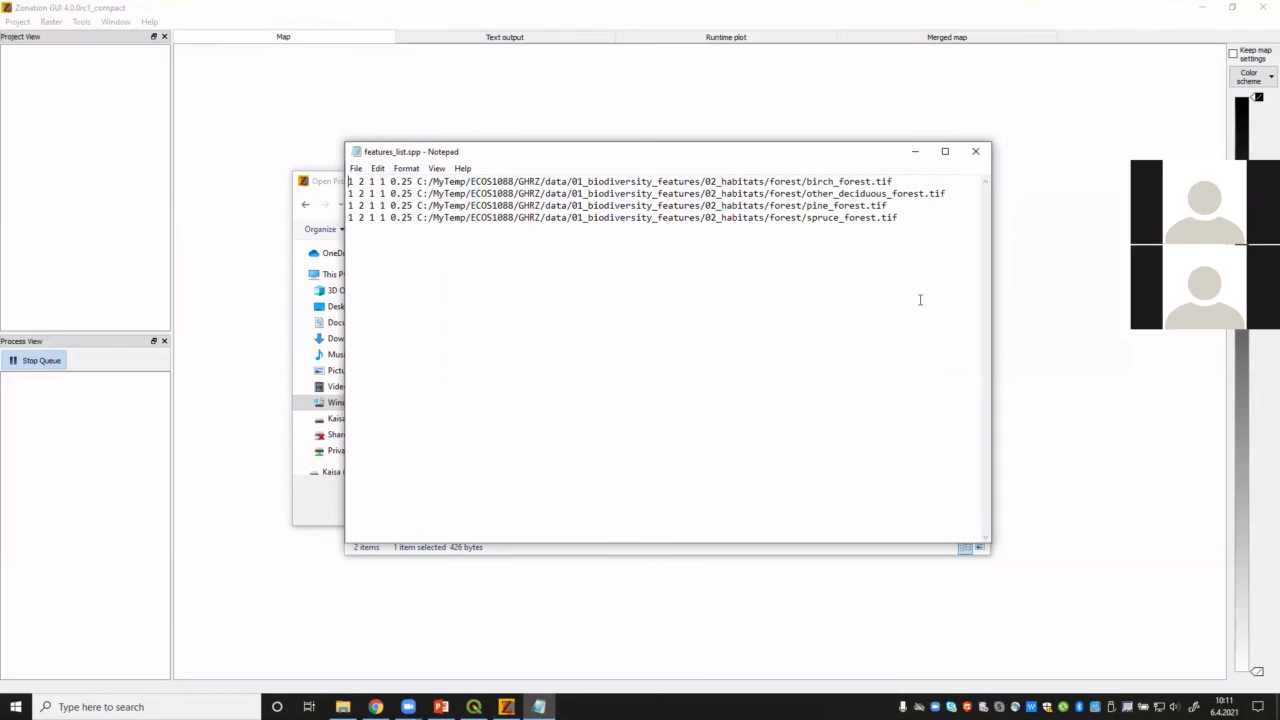
pyautogui.click(975, 152)
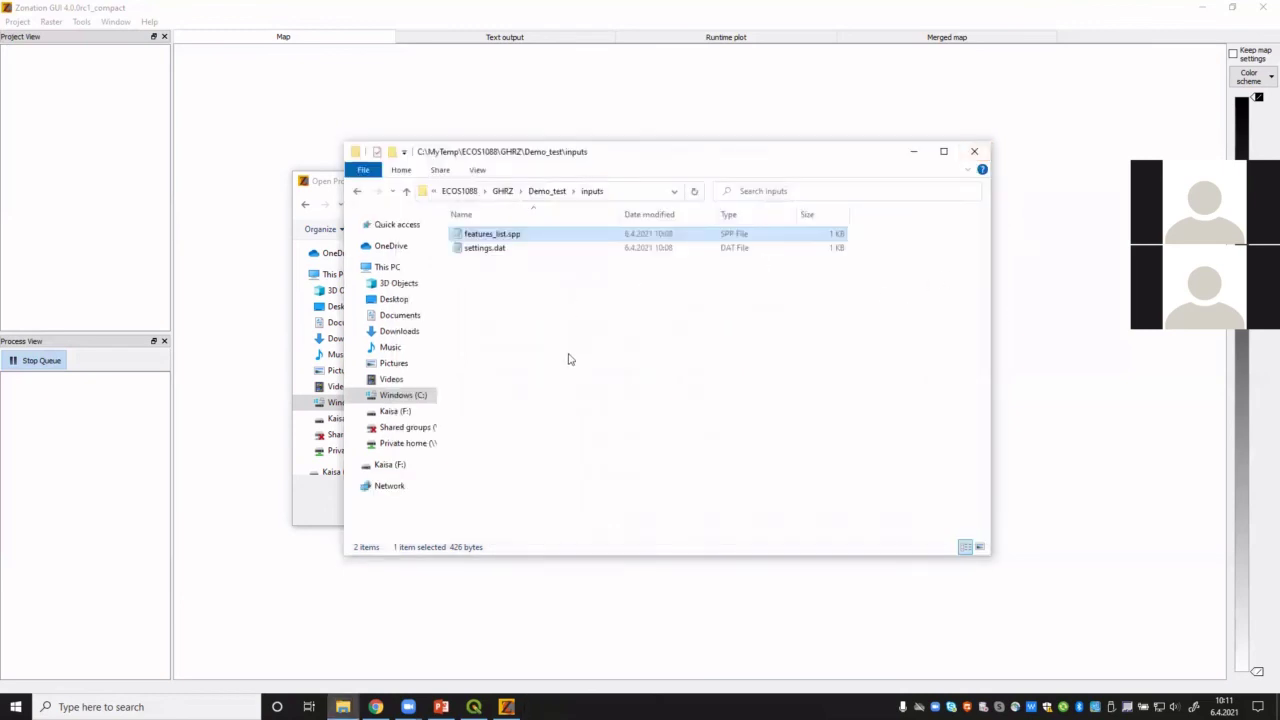
pyautogui.click(549, 191)
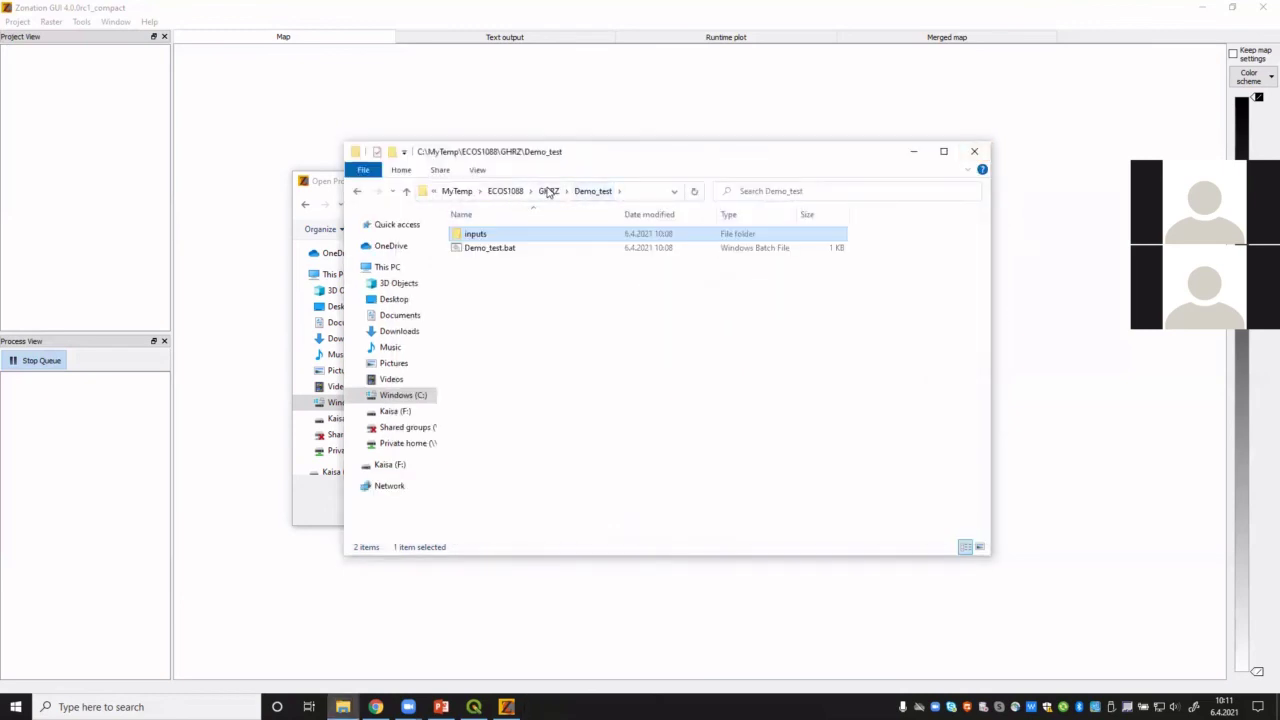
pyautogui.click(549, 191)
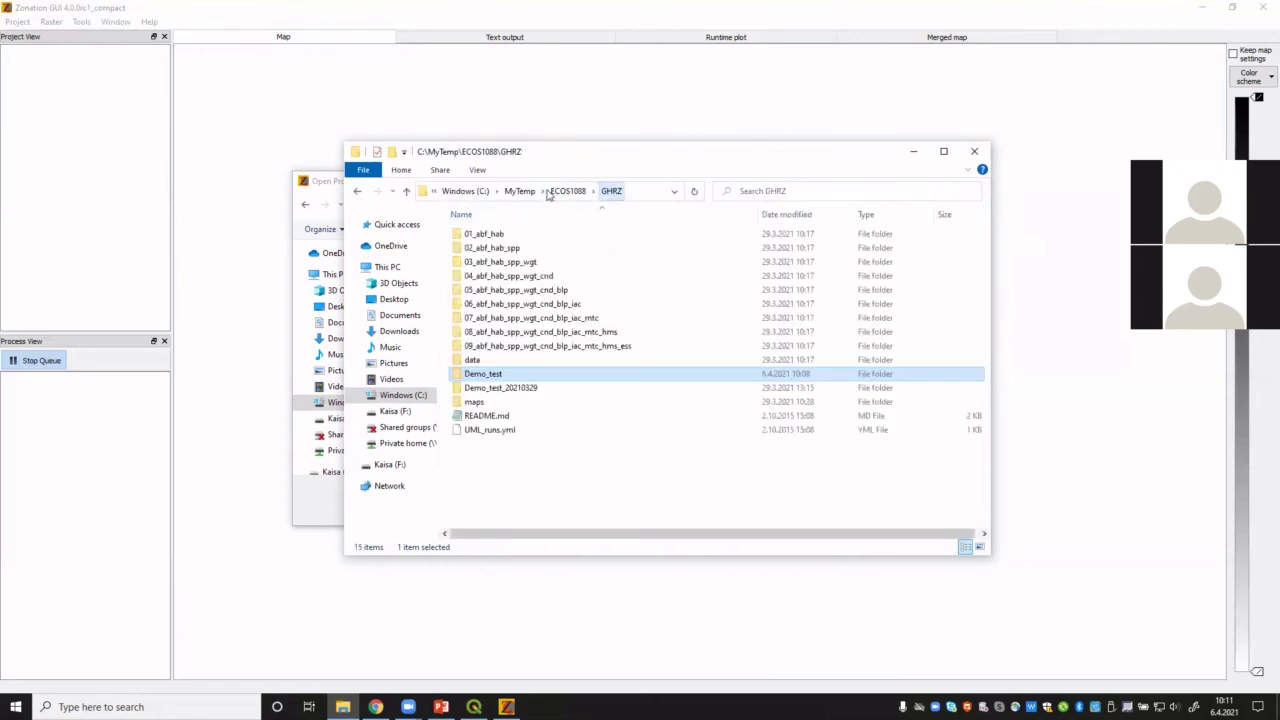
# Step: Return to the project selection in Zonation and open Demo_test.bat from the Demo_test folder
pyautogui.click(913, 152)
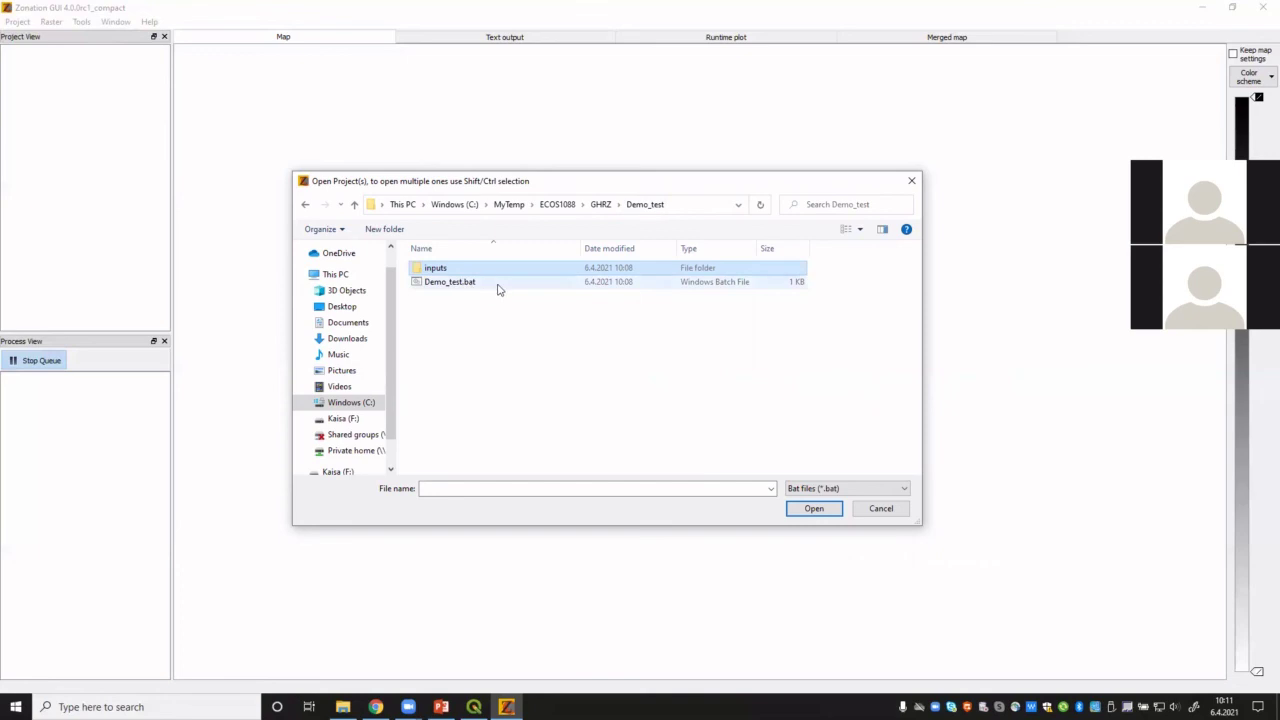
pyautogui.click(498, 289)
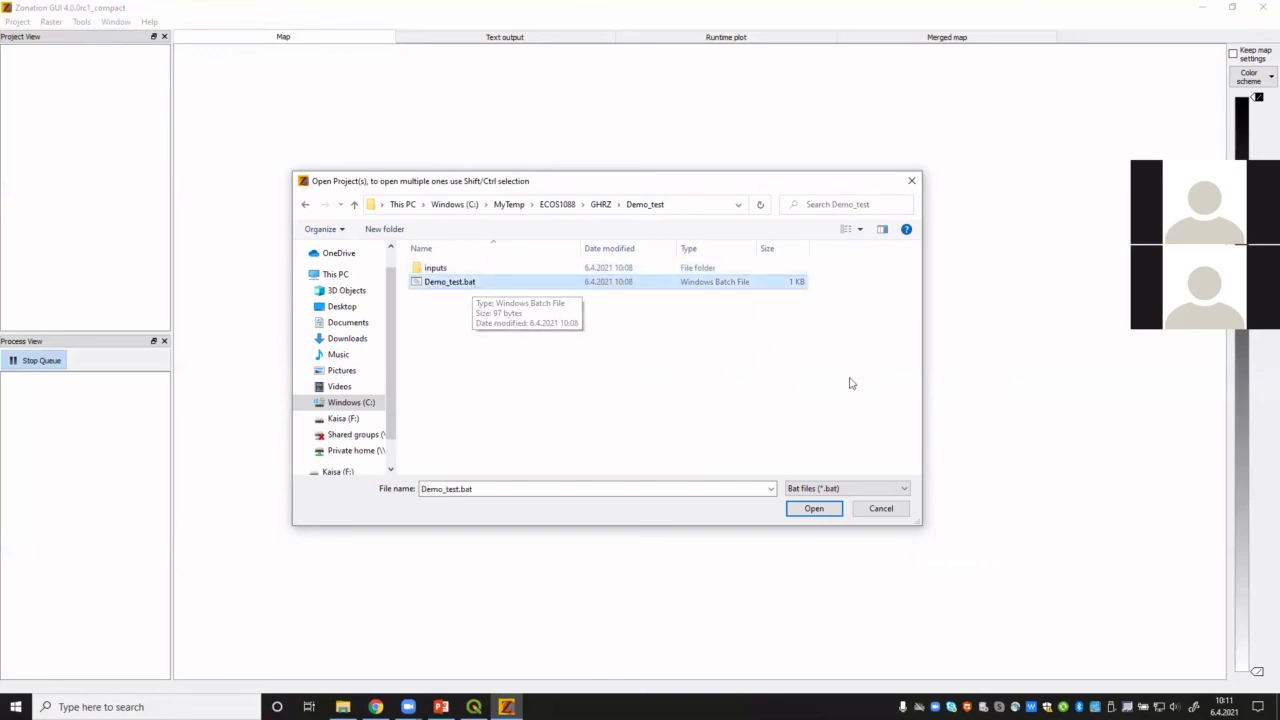
pyautogui.click(809, 508)
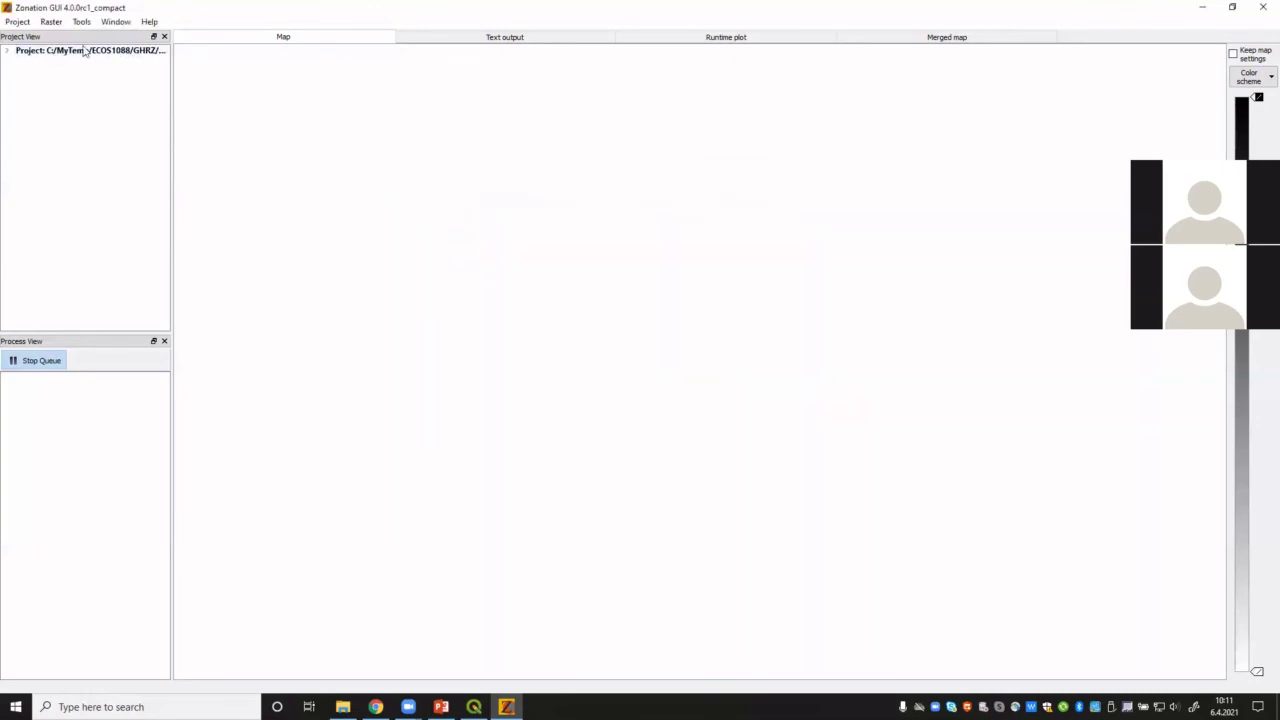
# Step: Expand the loaded project and its outputs/Demo_test.txt instance to check the feature list, settings and output entries
pyautogui.click(7, 51)
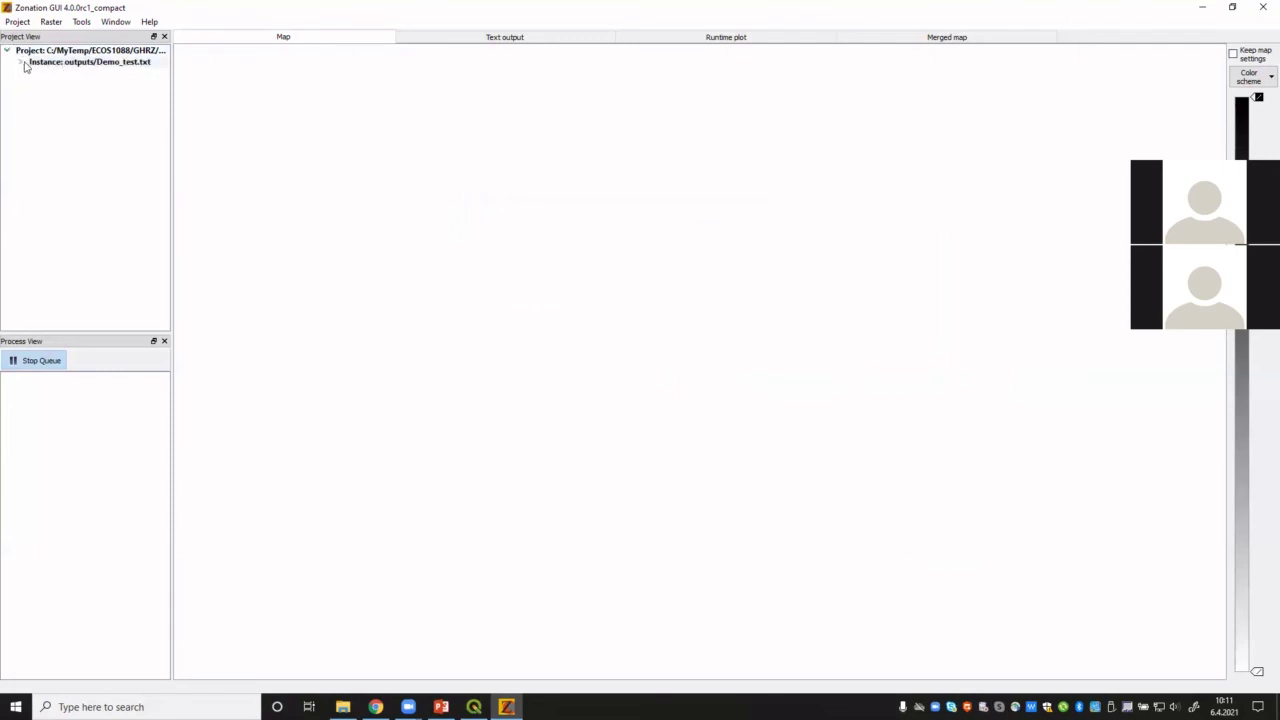
pyautogui.click(21, 65)
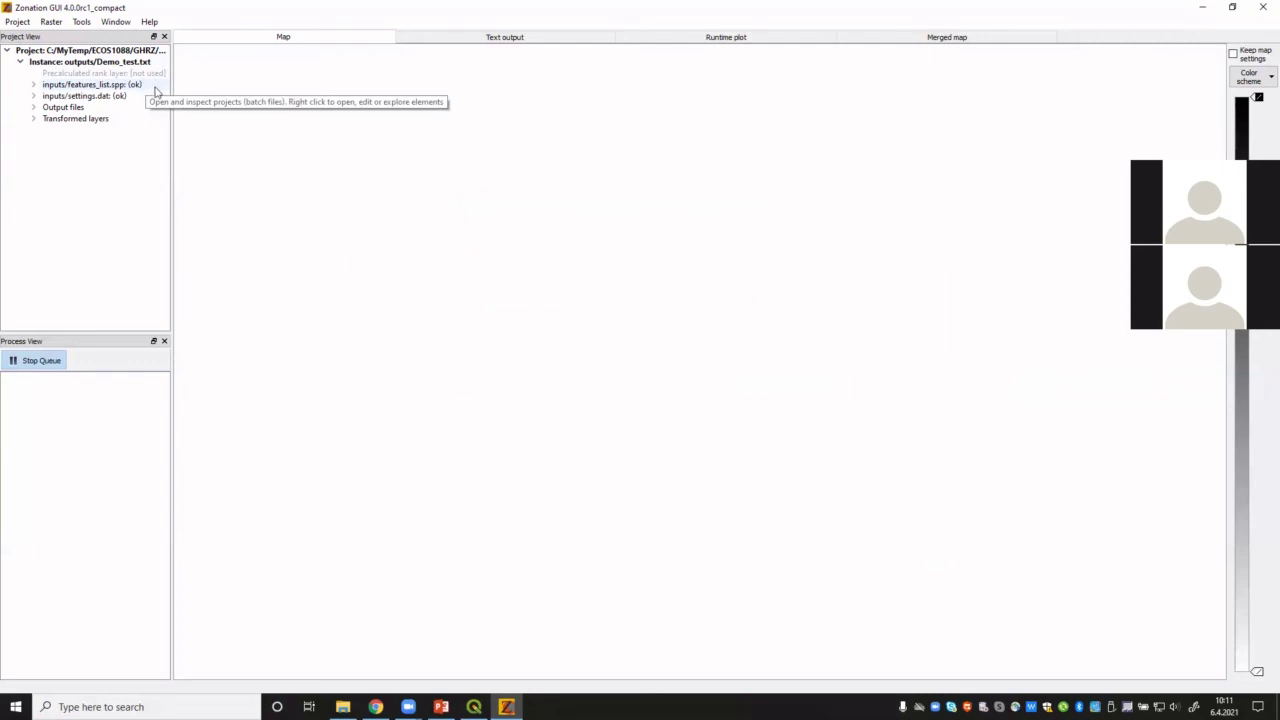
# Step: Queue the loaded Demo_test project to run
pyautogui.click(95, 52)
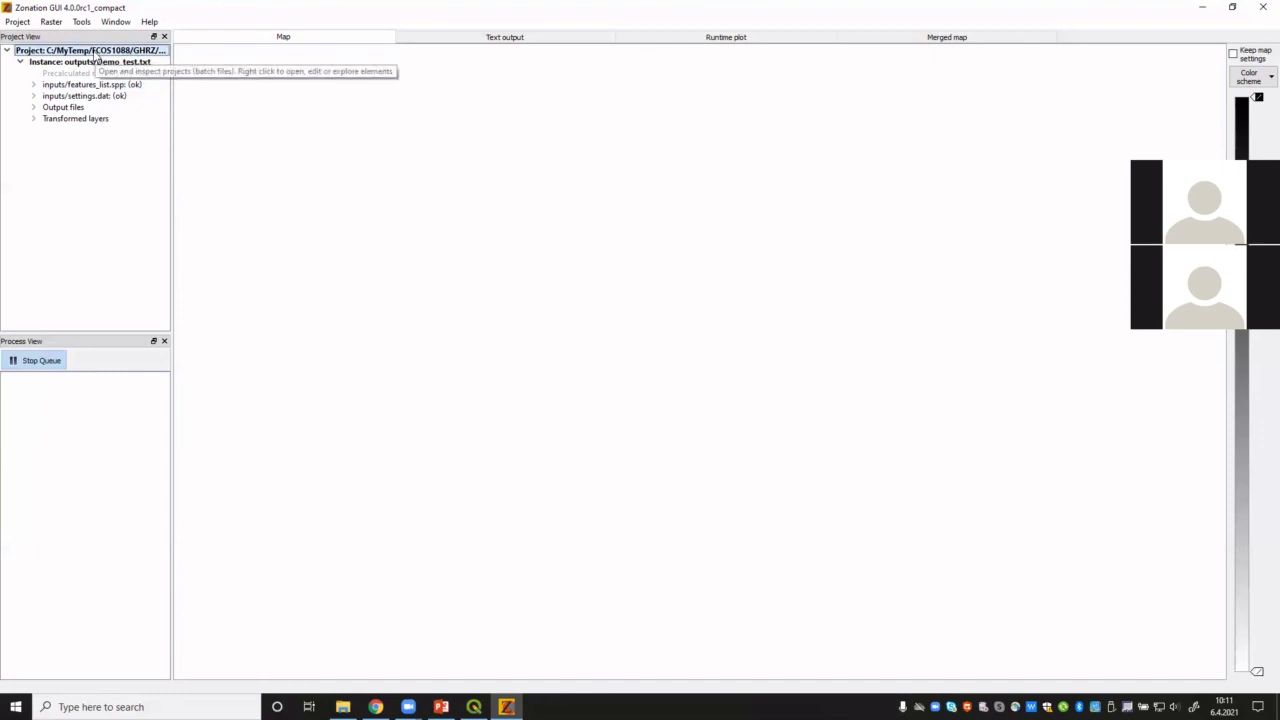
pyautogui.rightClick(96, 58)
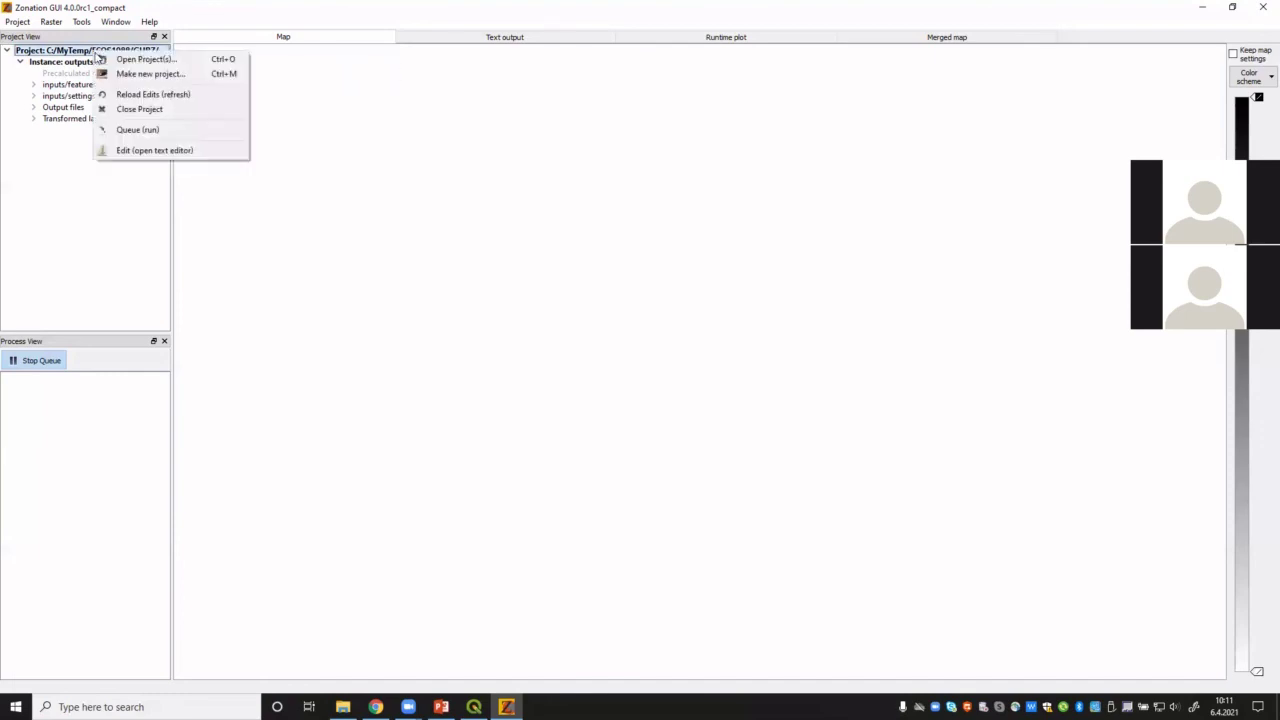
pyautogui.click(194, 134)
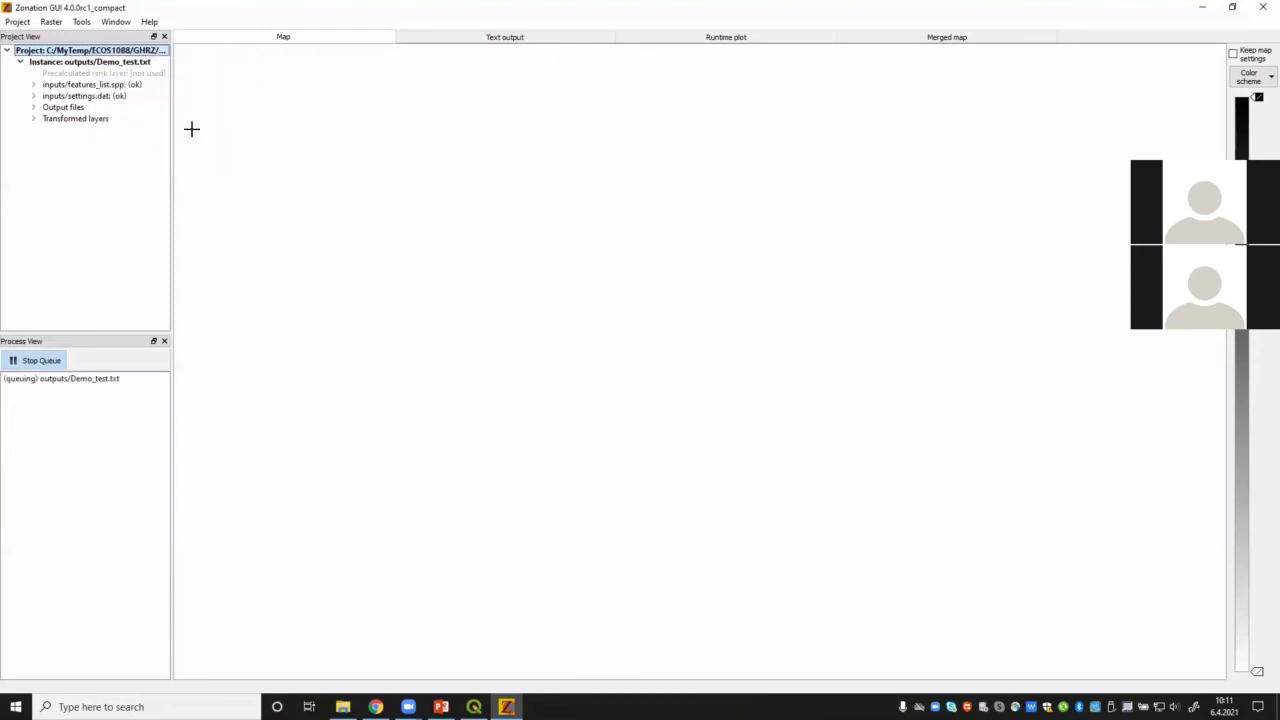